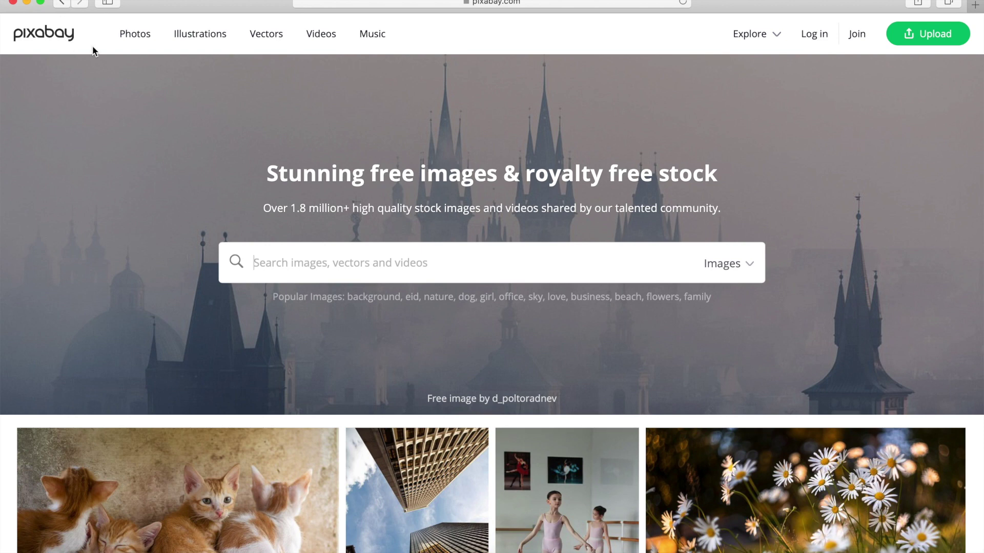
- Search Pixabay for 'subscribe button' and browse the 150 free image results
drag(291, 209, 330, 209)
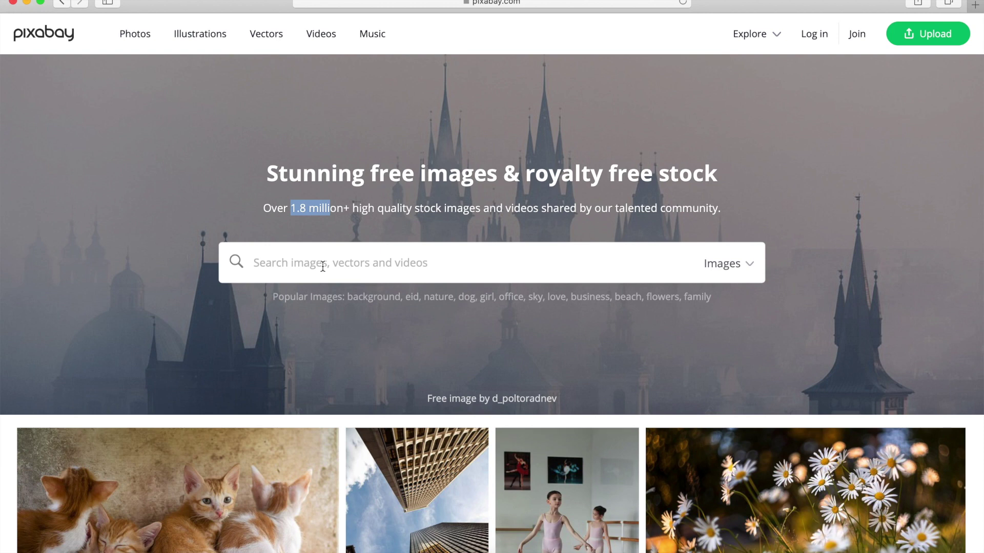
click(304, 261)
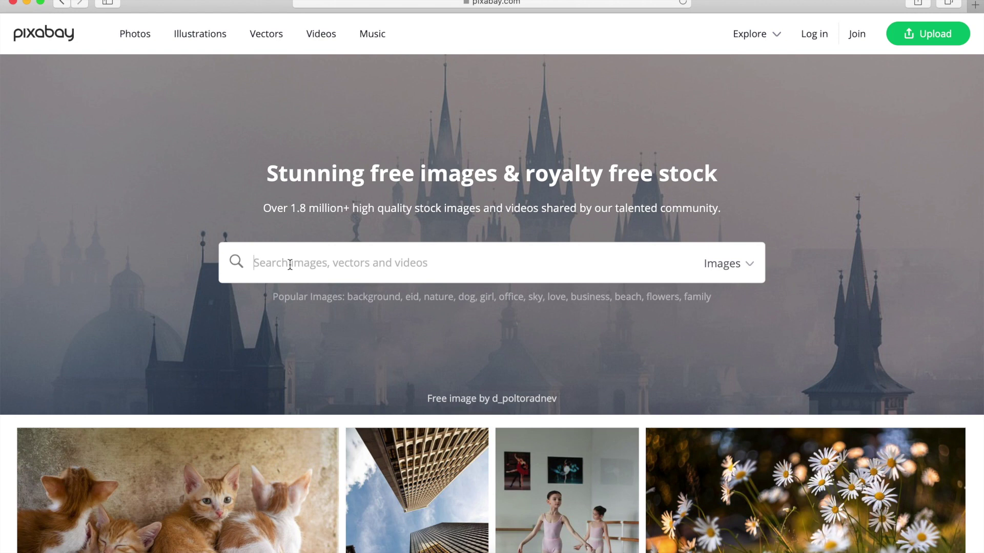
text(subs)
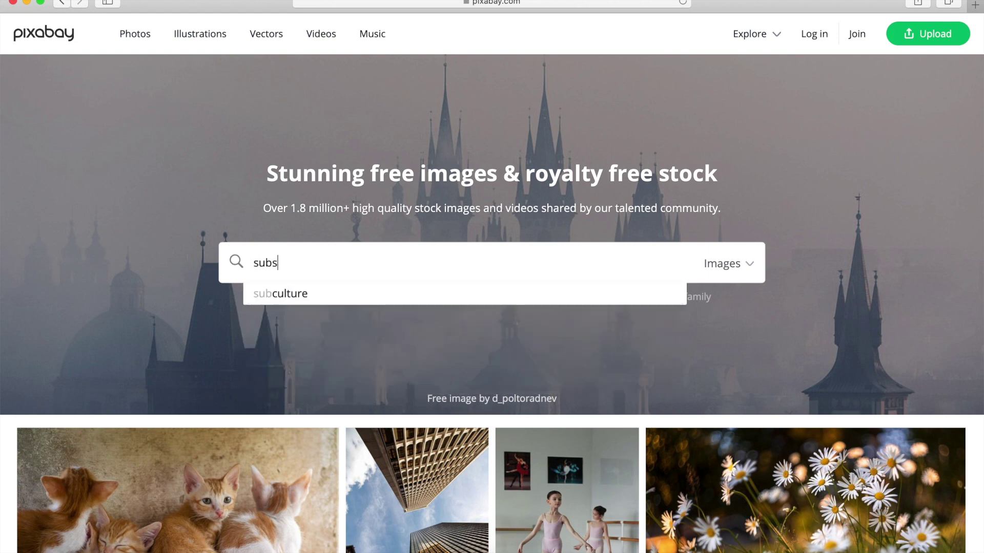
text(cribe b)
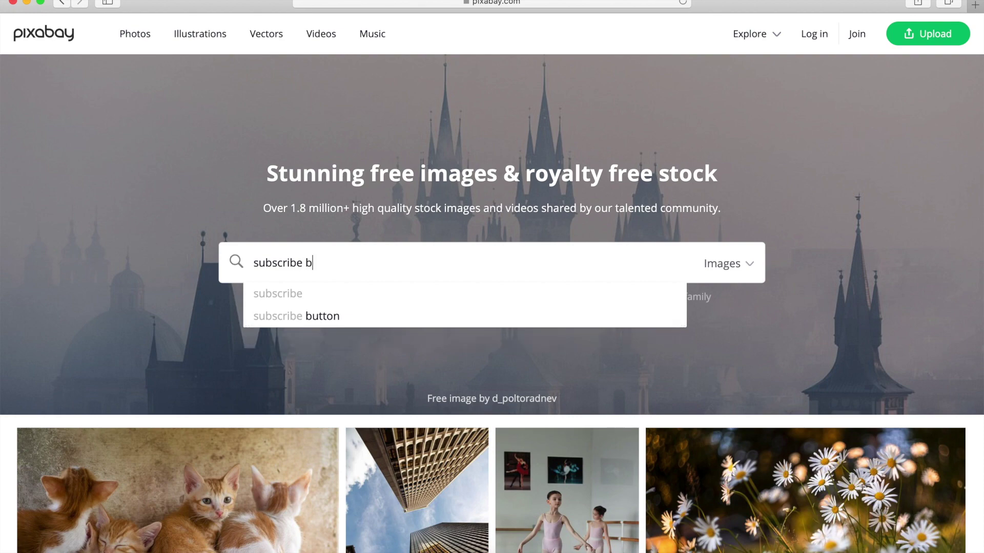
text(utton)
key(Return)
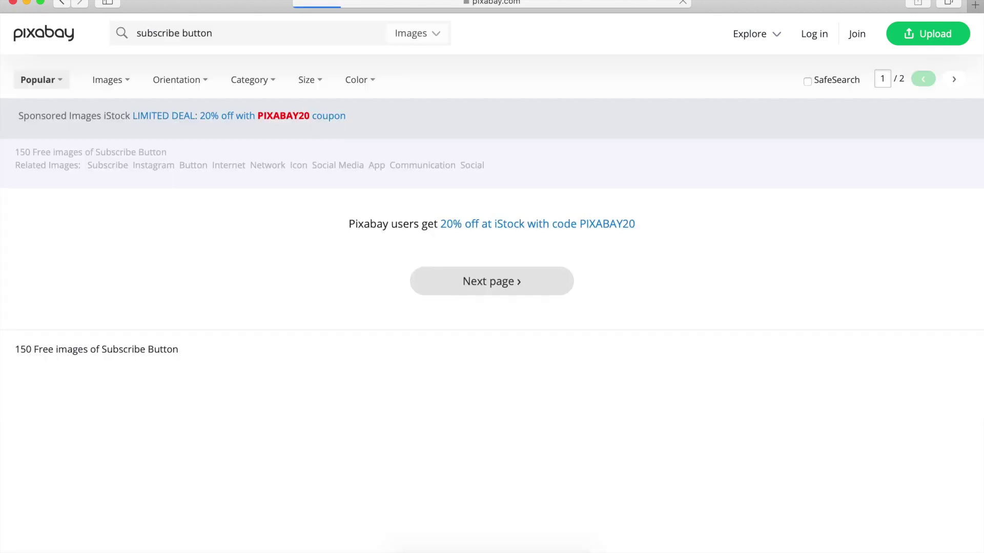
scroll(340, 318, down, 4)
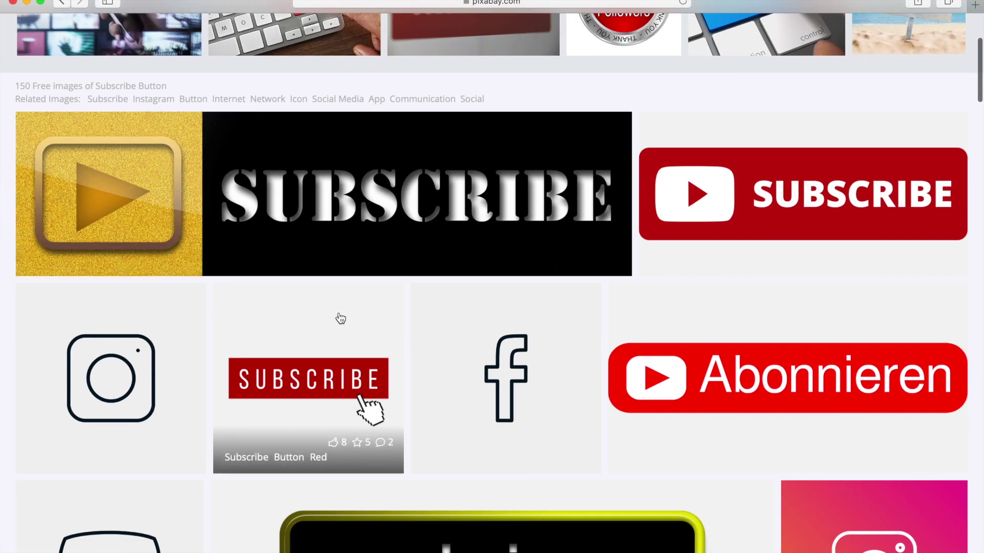
scroll(340, 318, up, 5)
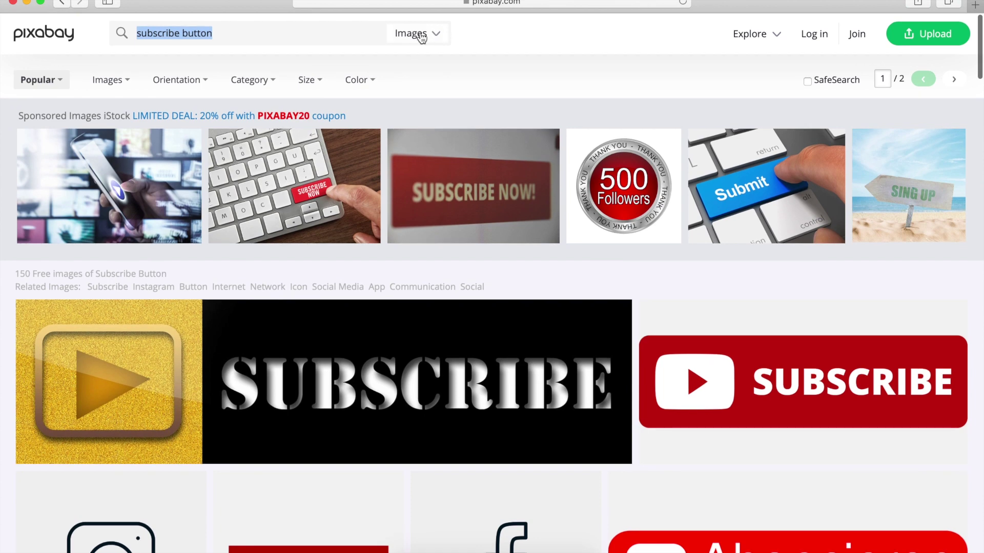
click(421, 37)
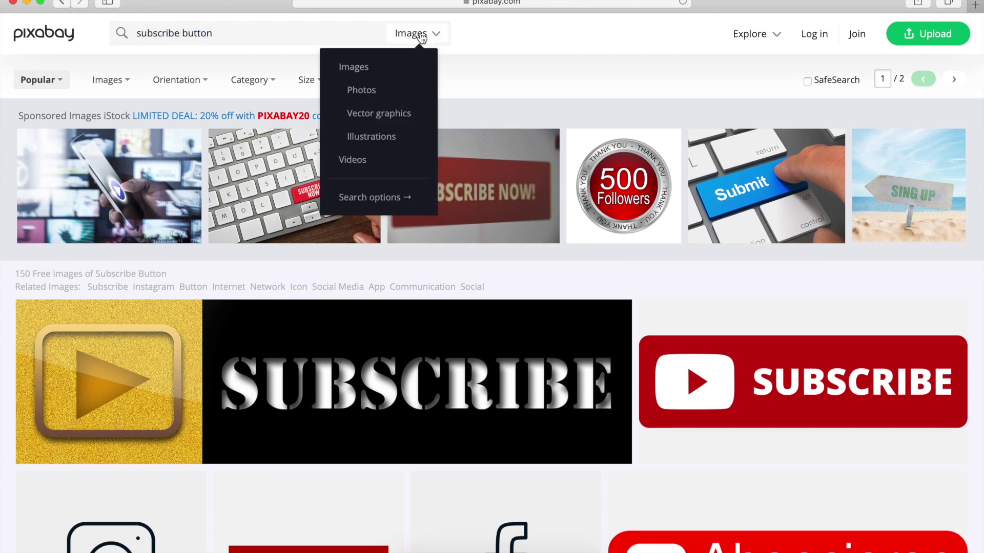
- Switch the 'subscribe button' results to Videos and scroll through the green-screen subscribe clips
click(371, 163)
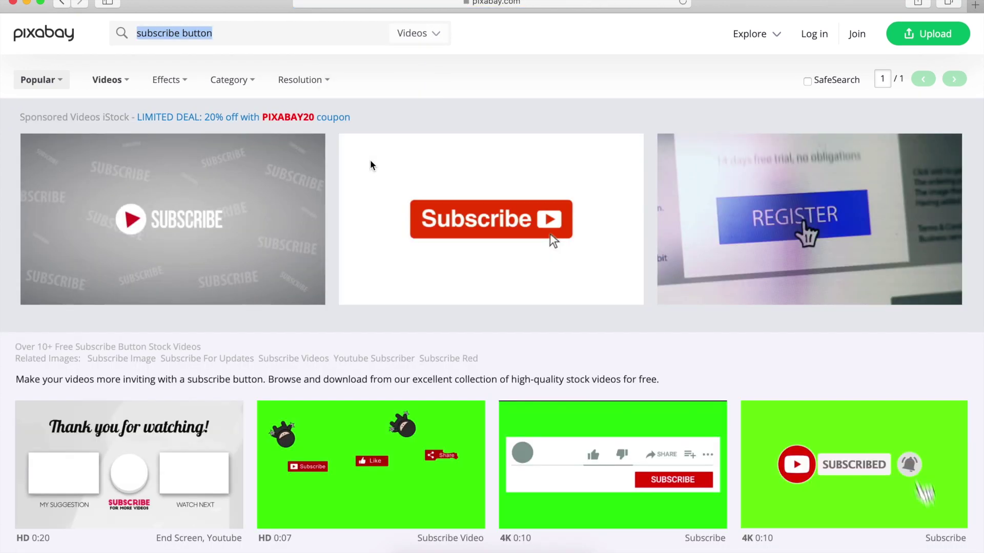
scroll(381, 353, down, 4)
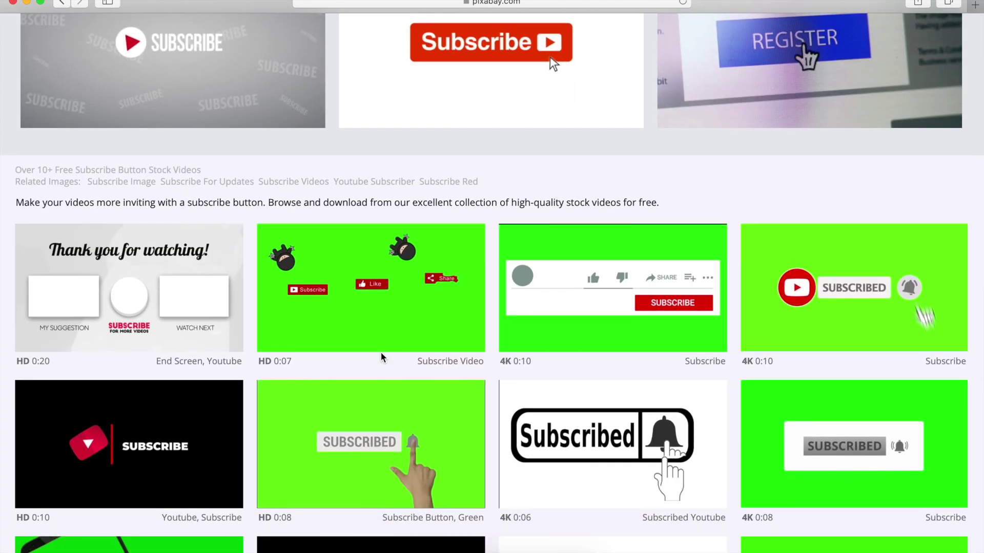
scroll(380, 352, down, 3)
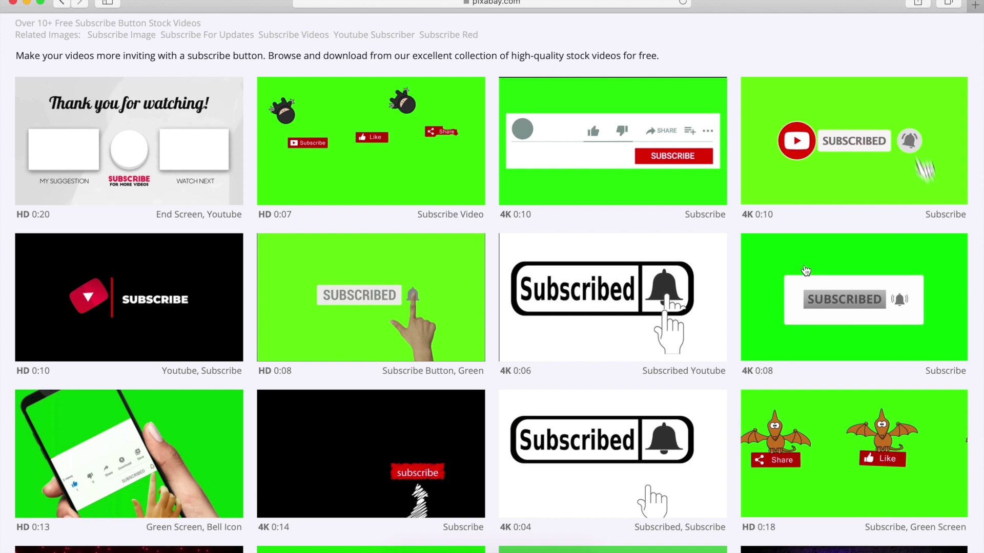
- Open the 4K 0:10 SUBSCRIBED clip and highlight its 'free for commercial use' and 'no attribution' lines
click(786, 180)
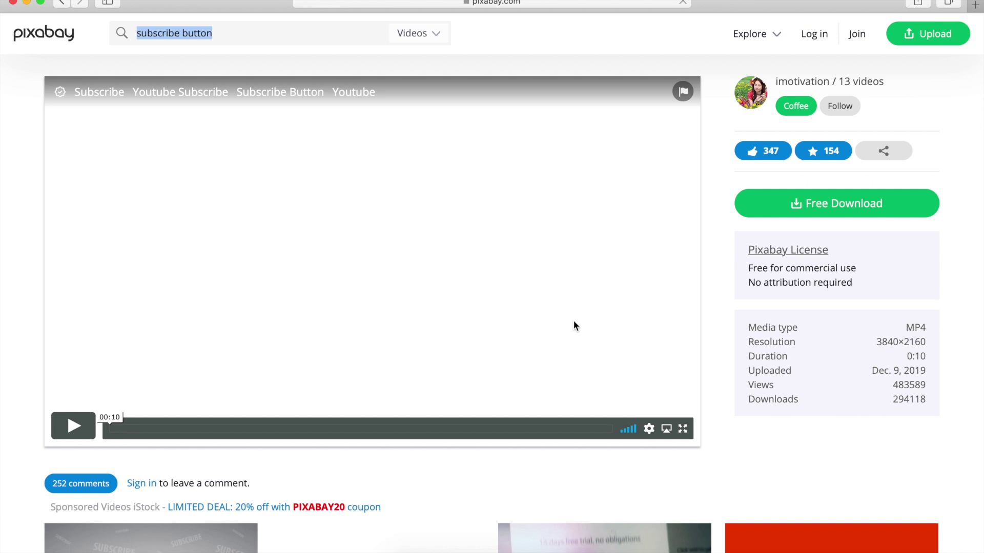
drag(753, 268, 812, 271)
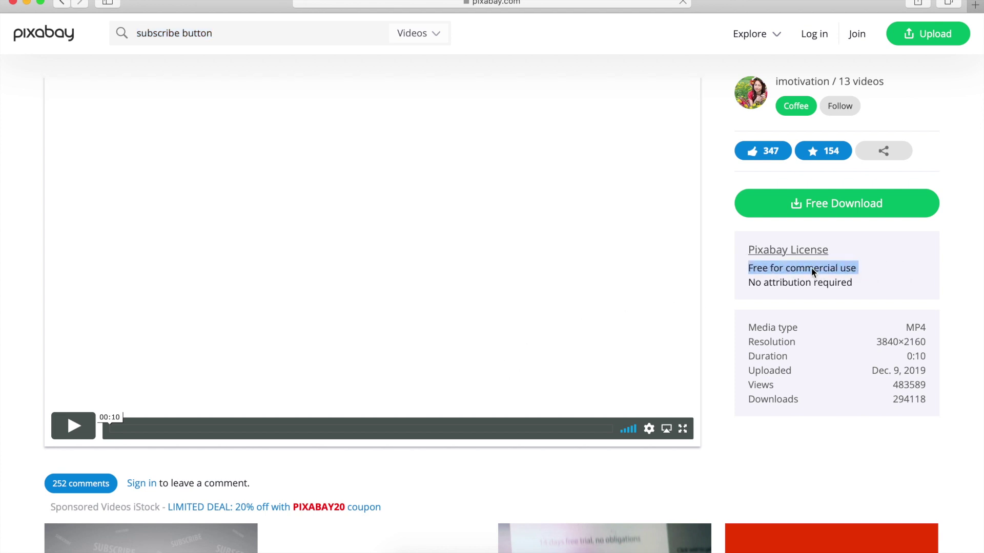
click(802, 268)
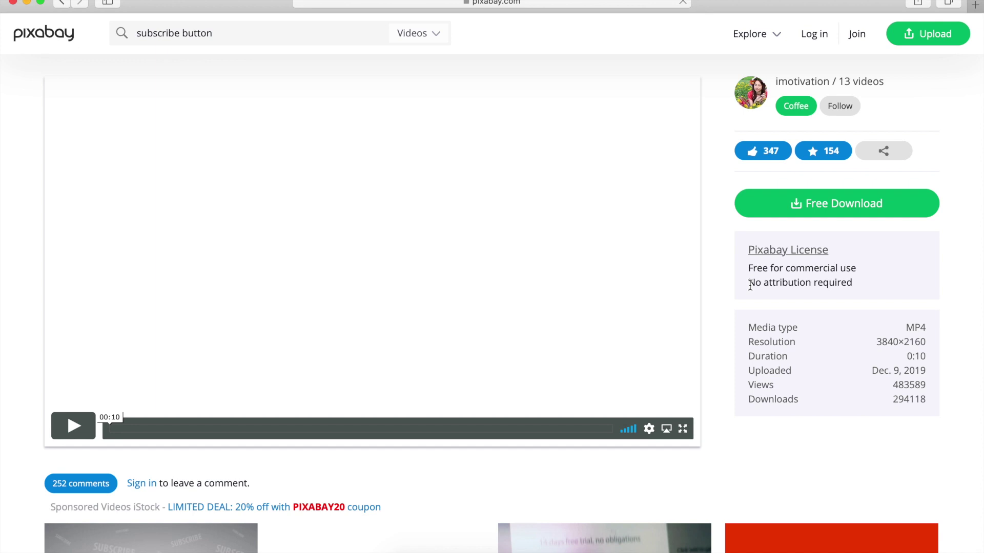
drag(750, 285, 862, 282)
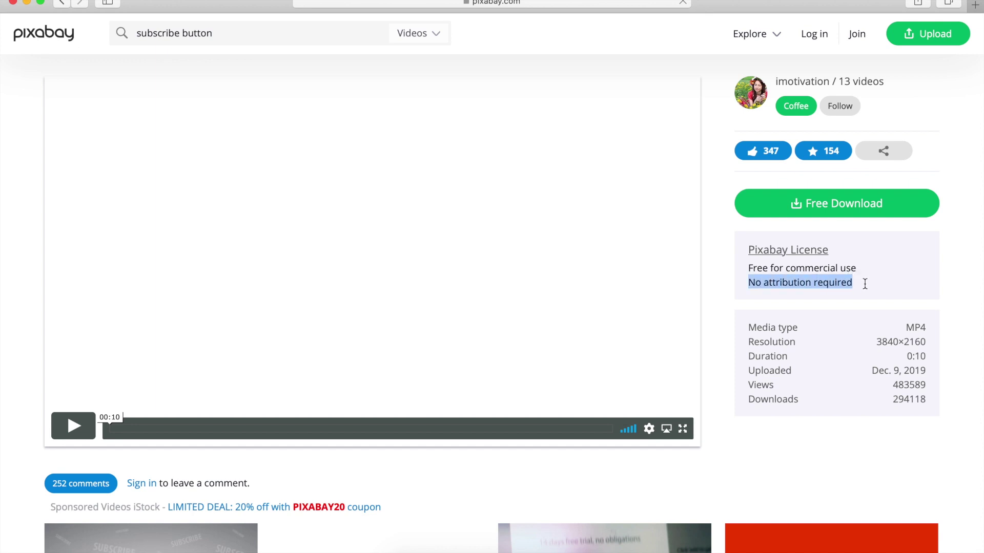
click(790, 277)
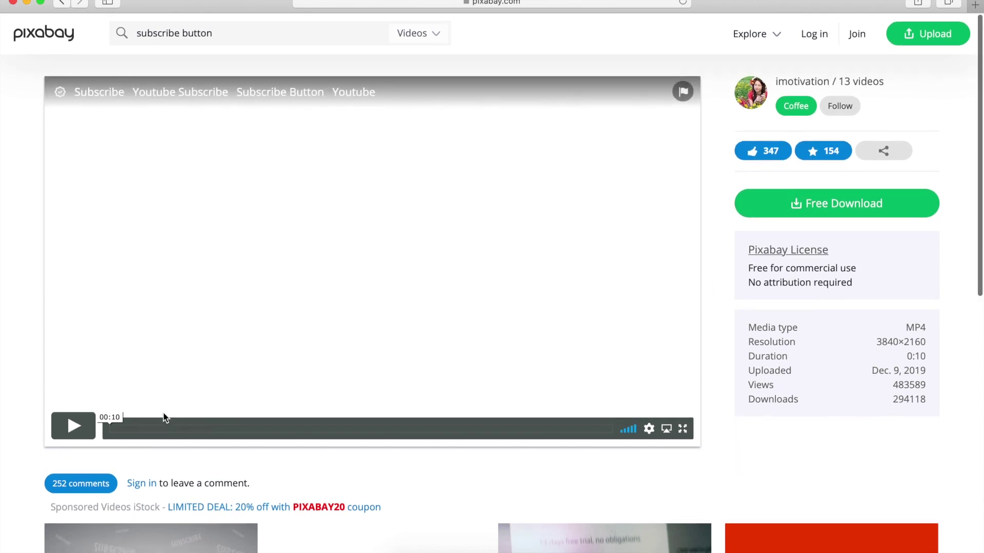
- Play and pause the clip preview, then highlight both licence lines again
click(73, 426)
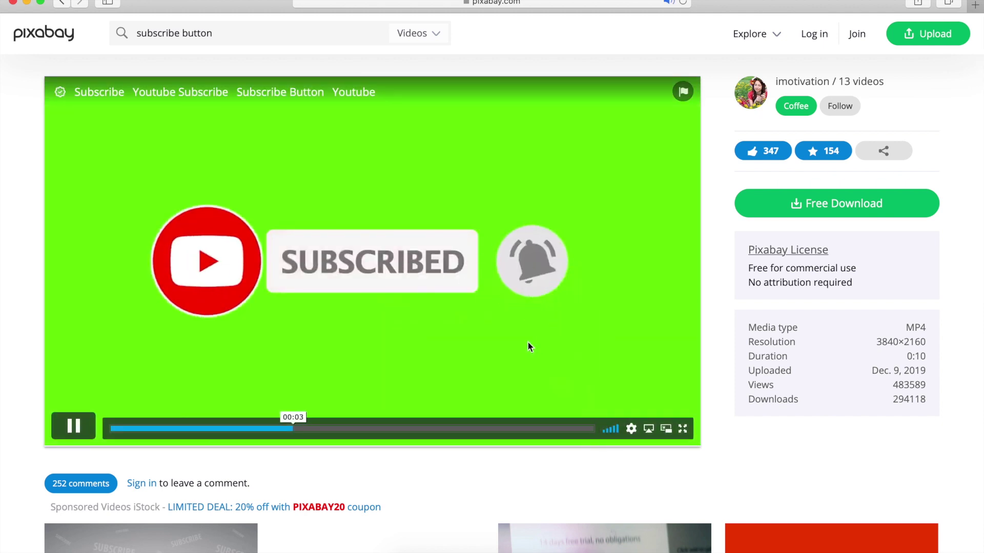
click(431, 339)
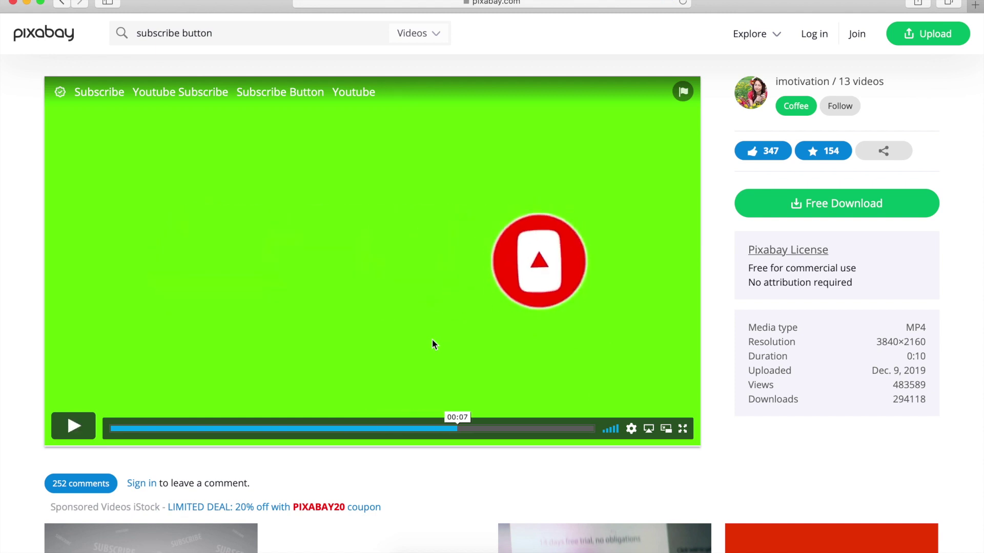
click(432, 343)
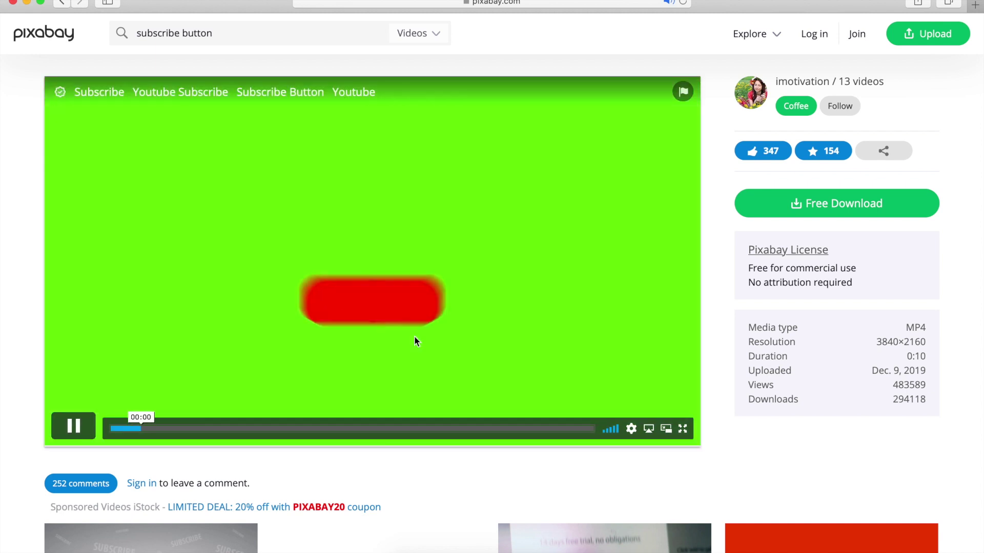
click(451, 334)
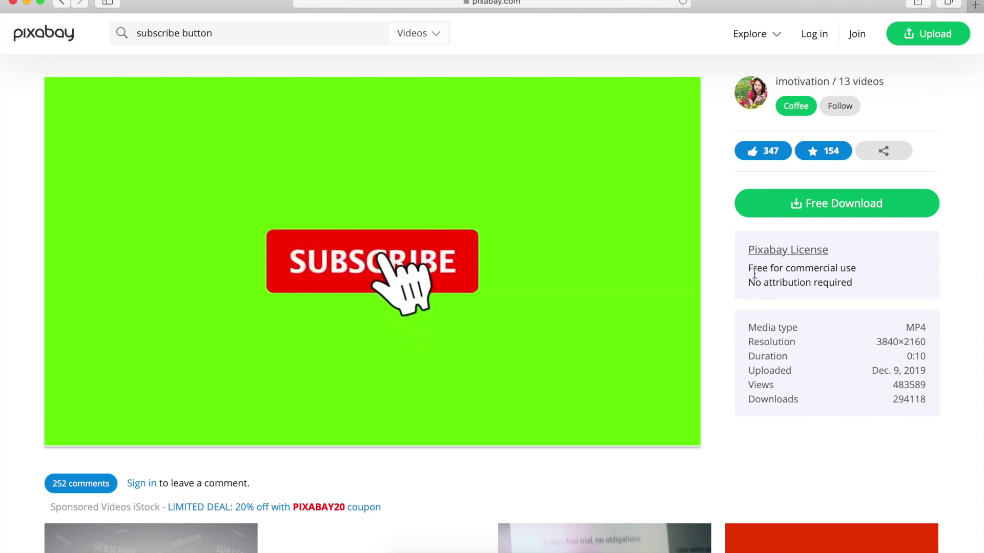
drag(748, 270, 854, 271)
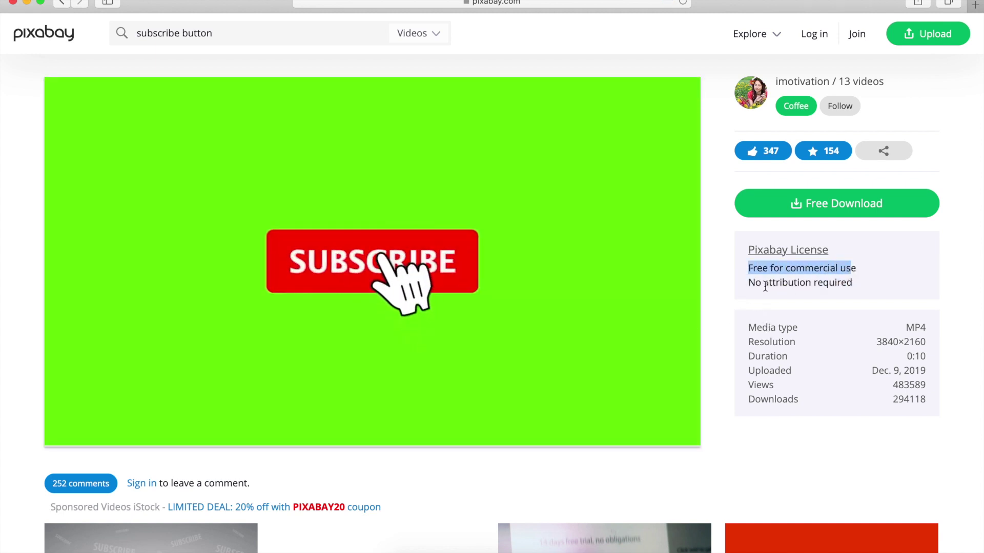
click(754, 285)
drag(753, 285, 855, 285)
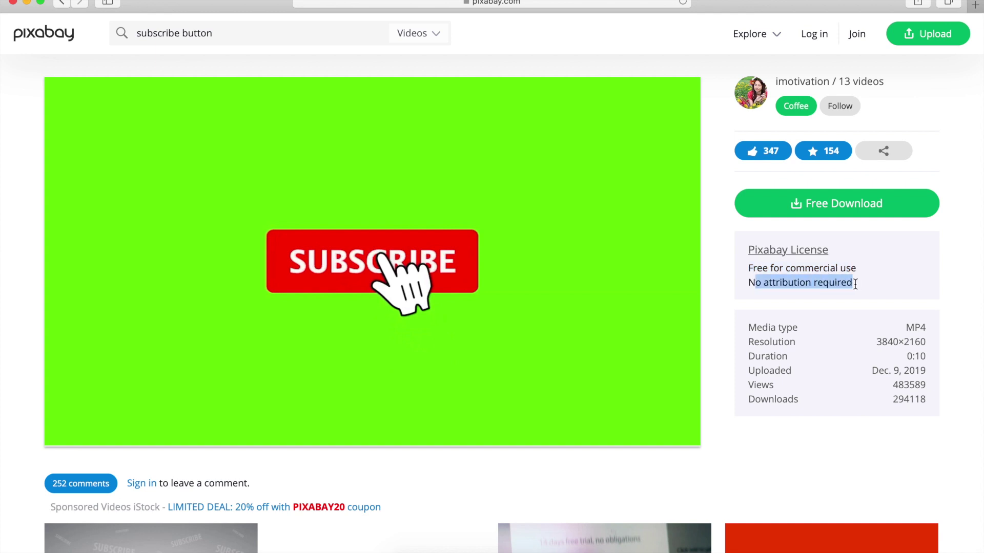
- Replay the preview and download the clip at 1920×1080 as Subscribe - 29881.mp4
mouse_move(309, 388)
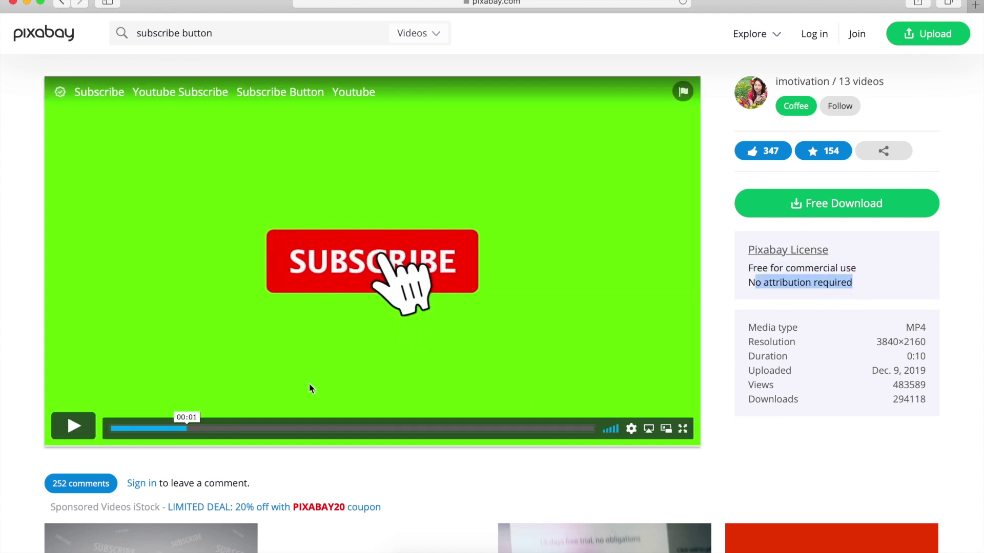
click(72, 426)
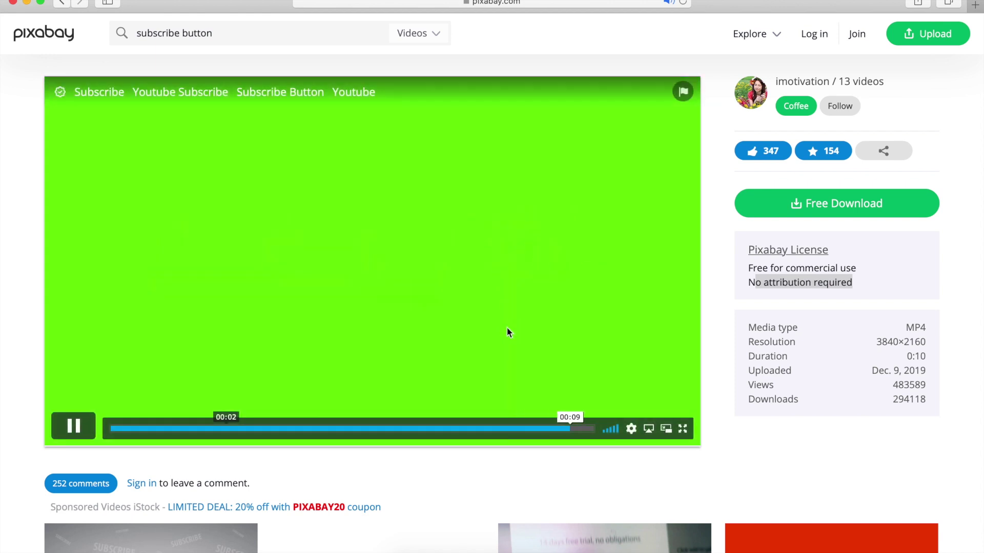
click(838, 208)
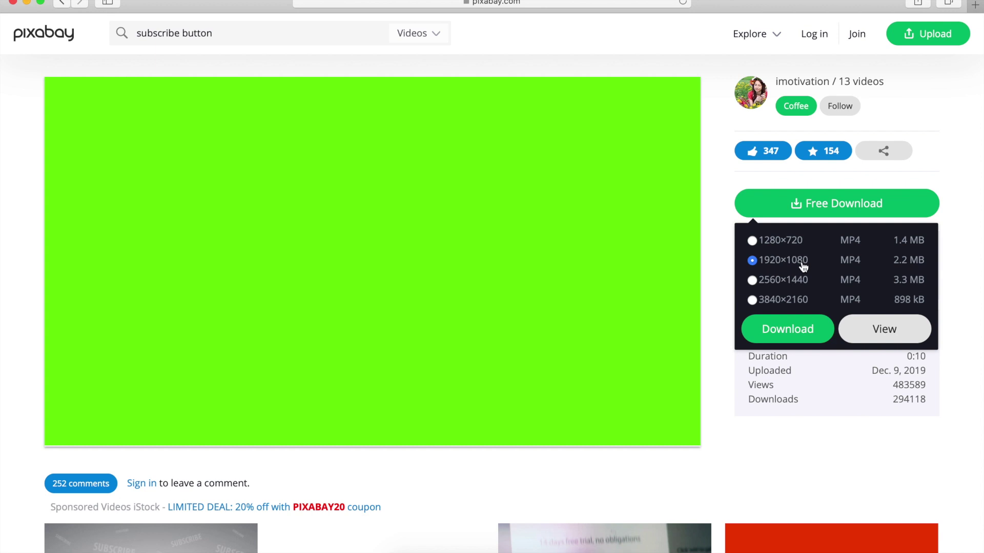
click(802, 300)
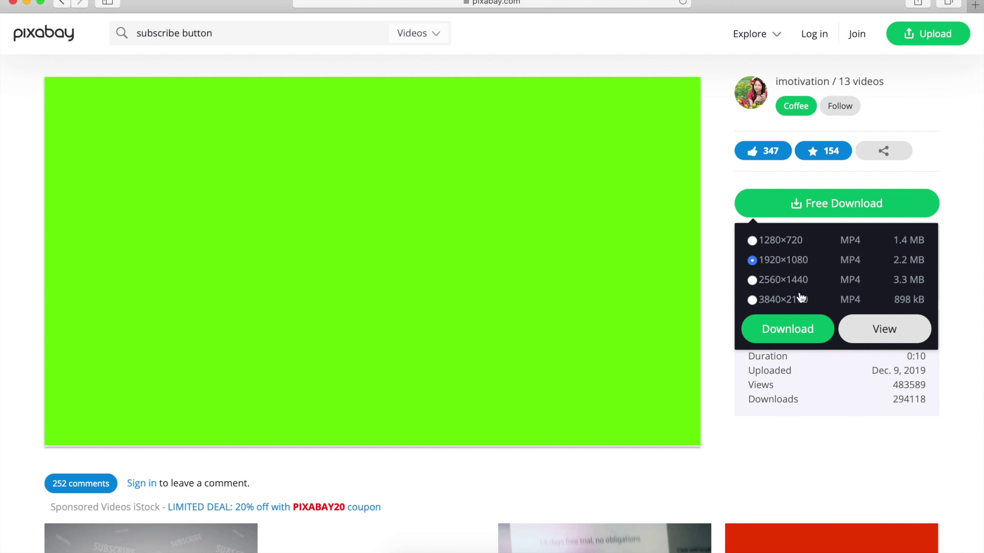
click(788, 329)
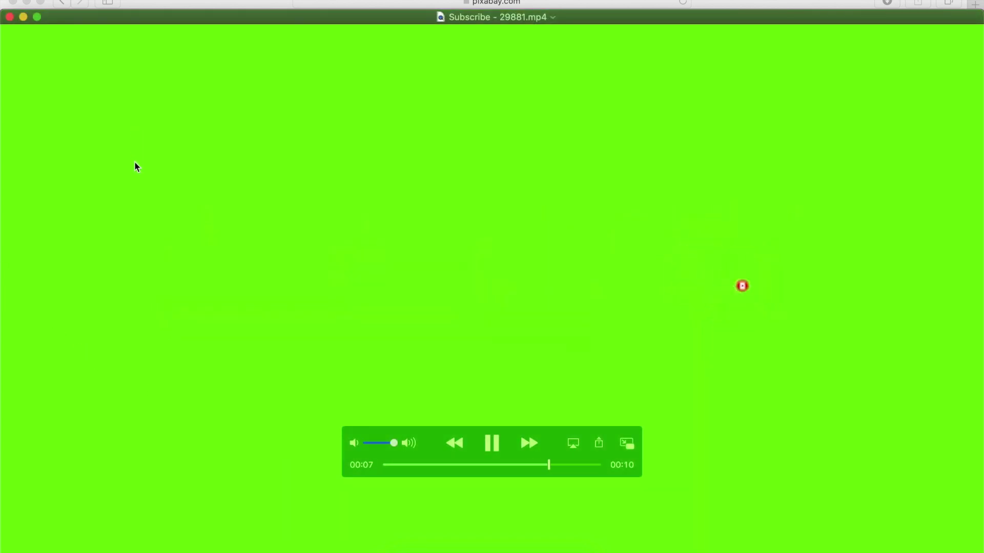
- Close the QuickTime Player window after watching Subscribe - 29881.mp4
click(9, 17)
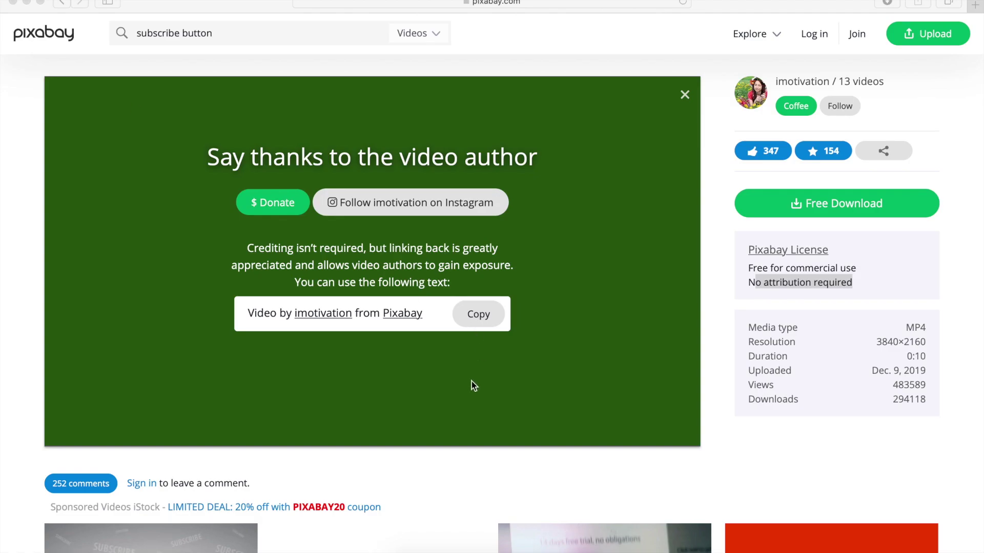
- Bring Subscribe - 29881.mp4 from Downloads into iMovie's My Media and place it above the doodle clip
key(ctrl+Left)
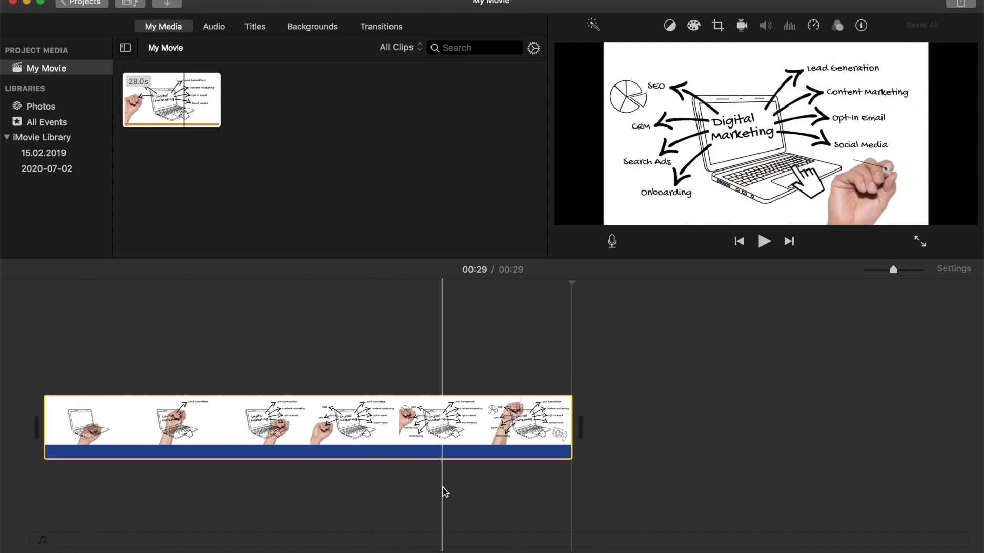
mouse_move(564, 551)
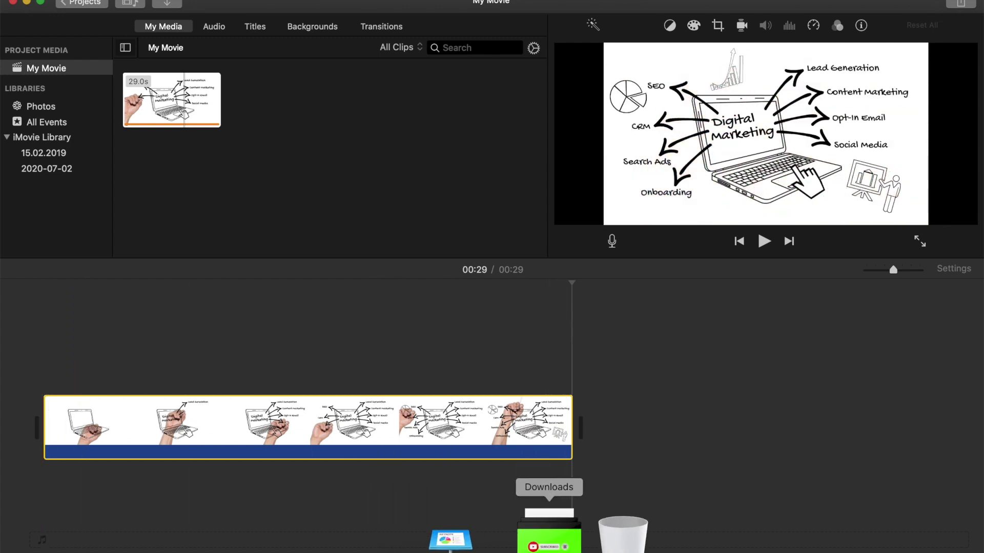
click(556, 534)
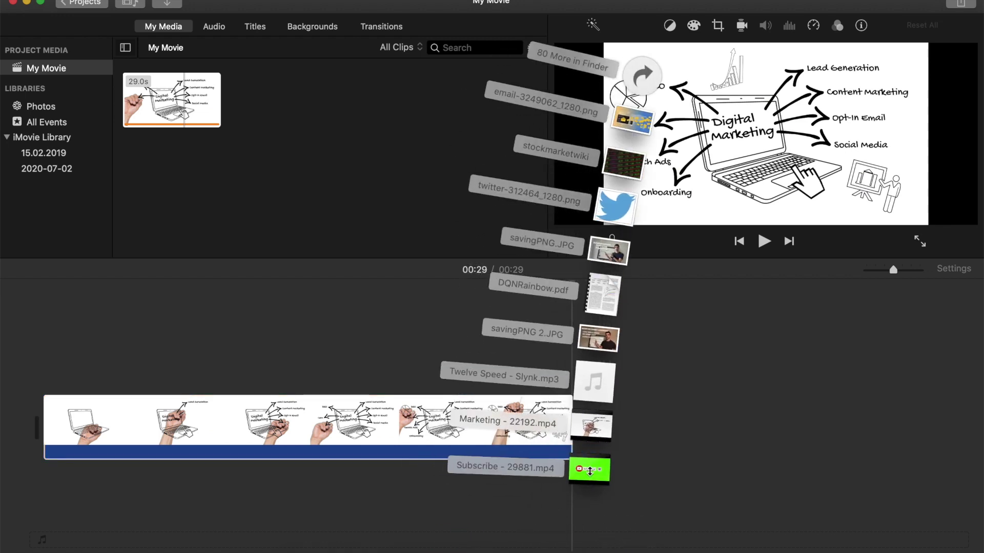
drag(589, 471, 349, 194)
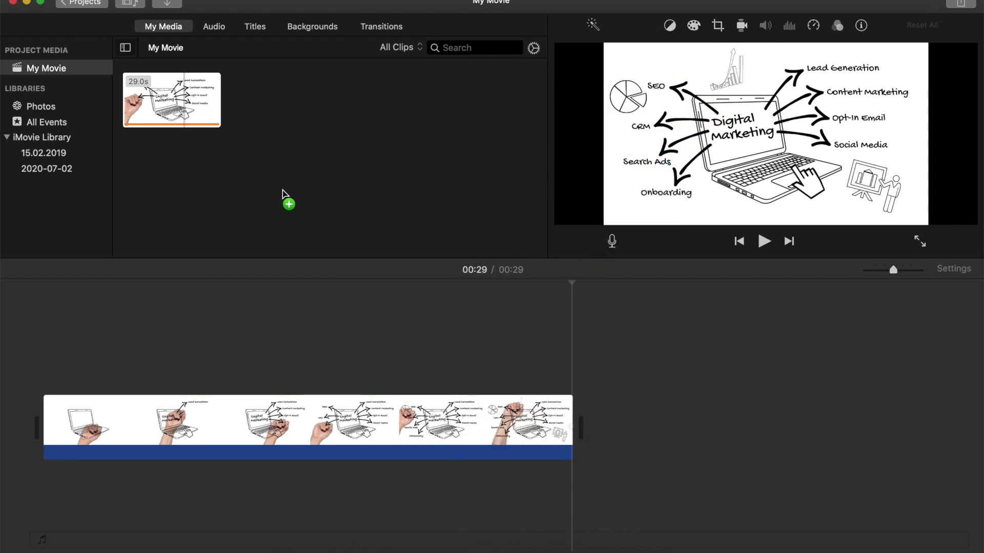
drag(285, 194, 284, 193)
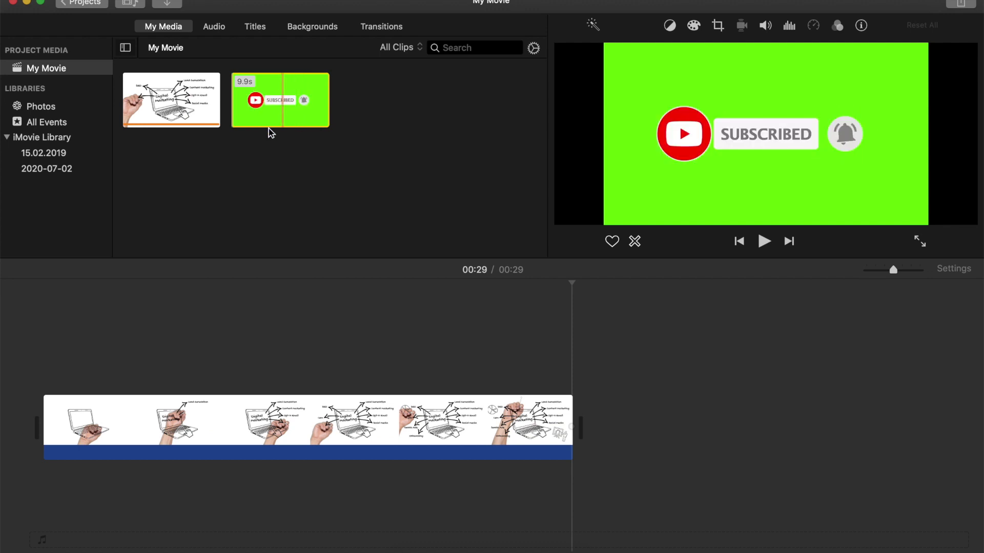
drag(287, 108, 76, 360)
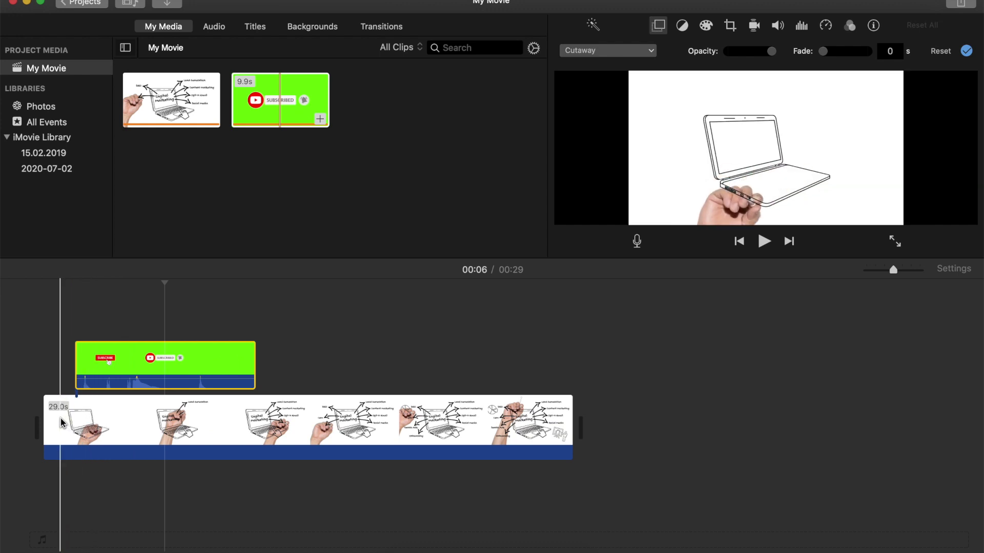
- Play the movie to preview the cutaway, then select the green subscribe overlay clip
key(space)
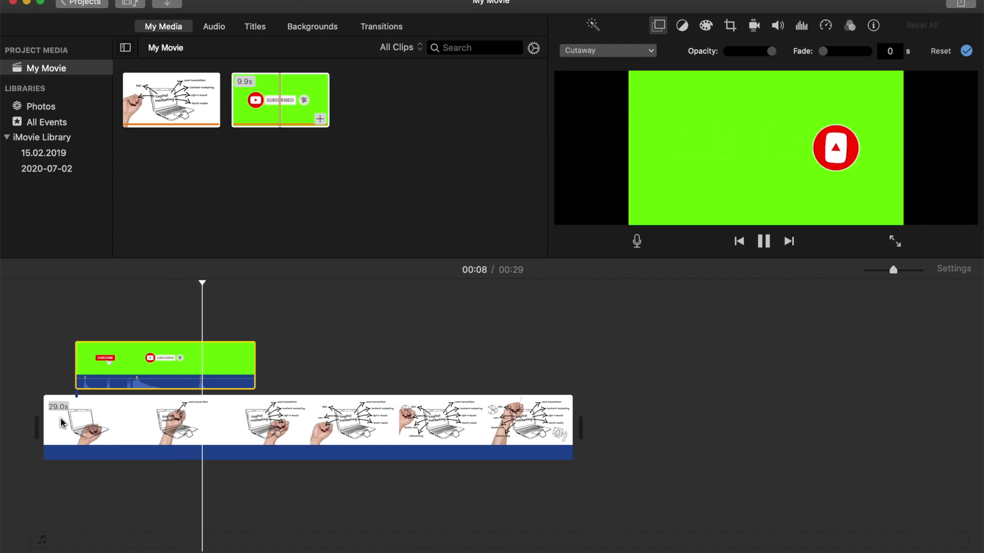
click(155, 415)
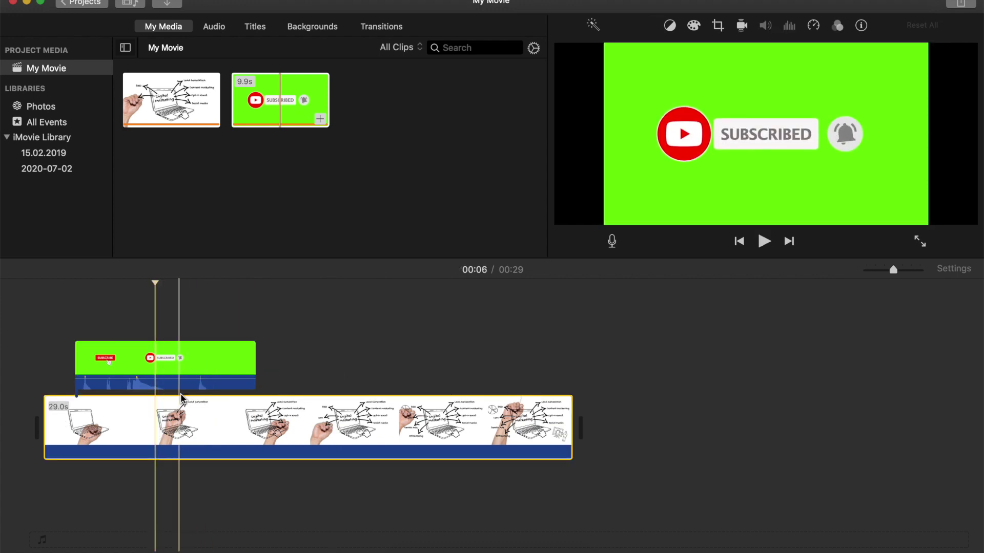
click(198, 362)
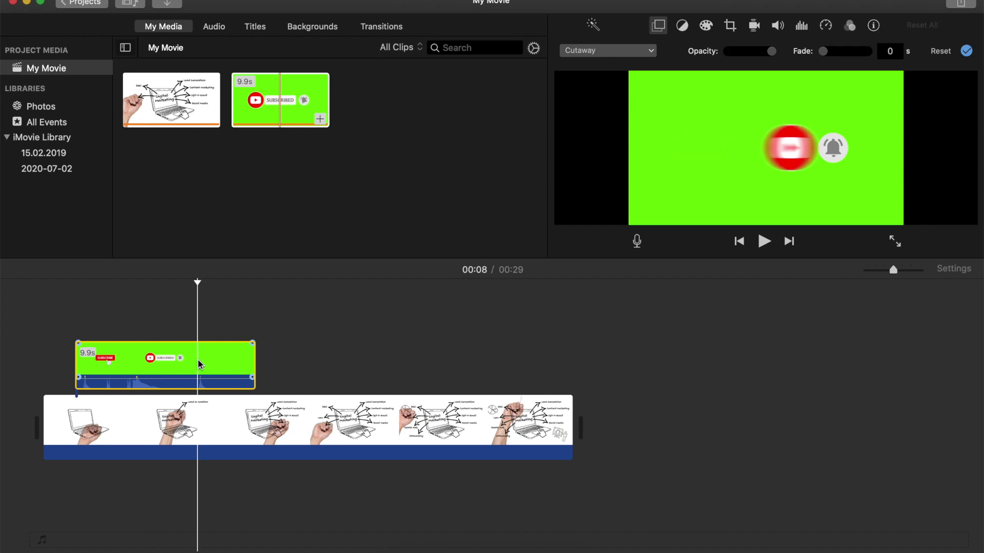
click(610, 51)
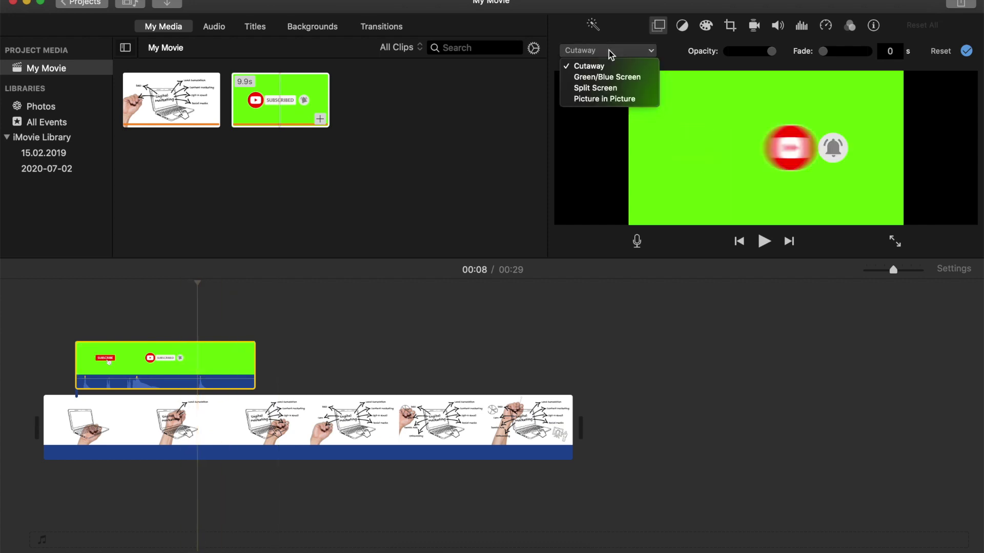
- Set the overlay to Green/Blue Screen, lower its volume to 79%, and play the result
click(606, 77)
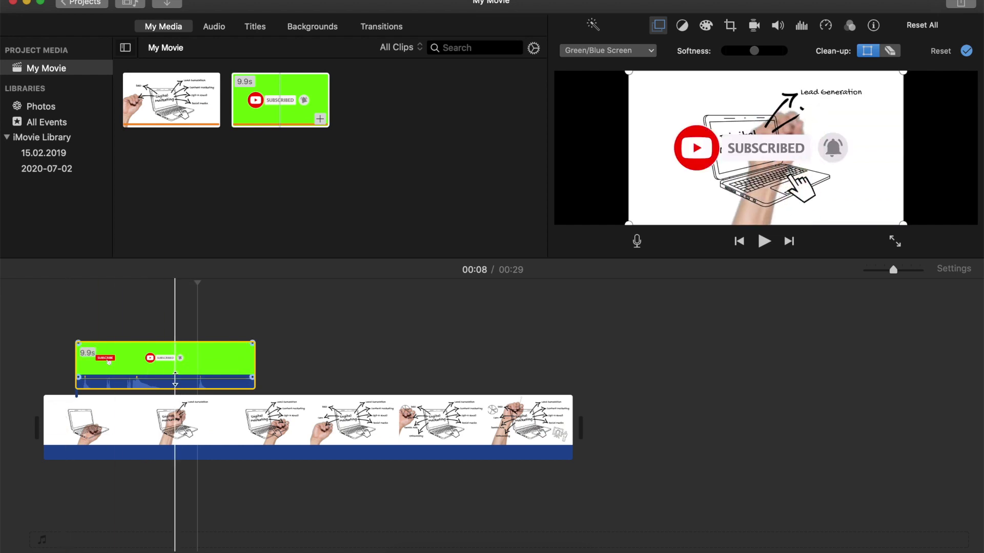
mouse_move(176, 372)
mouse_move(175, 372)
mouse_down()
mouse_move(176, 383)
mouse_move(176, 373)
mouse_up()
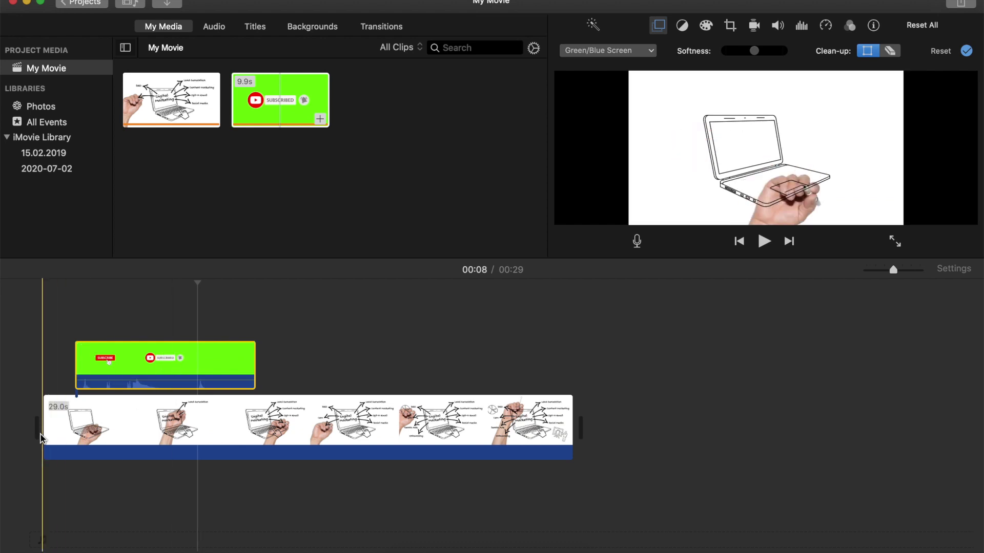
key(space)
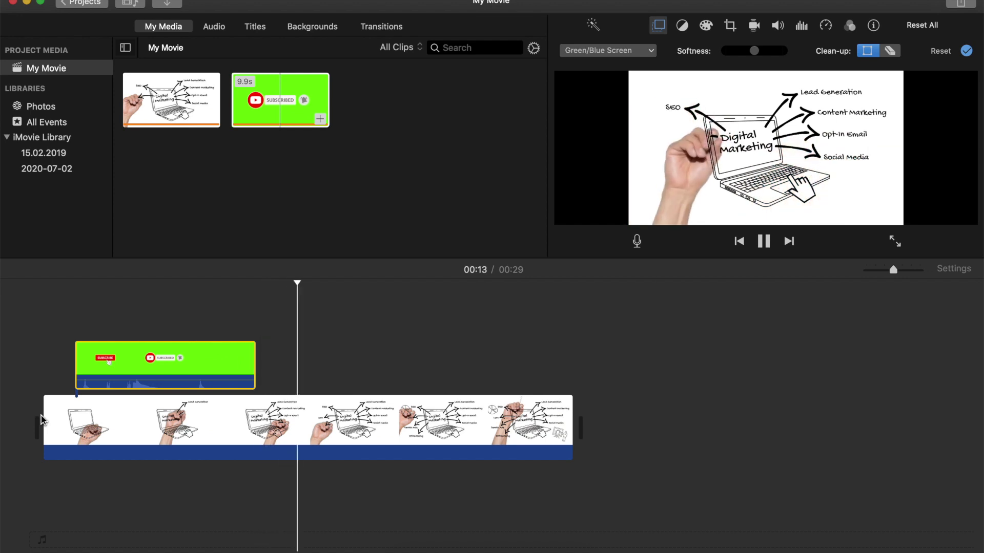
click(203, 419)
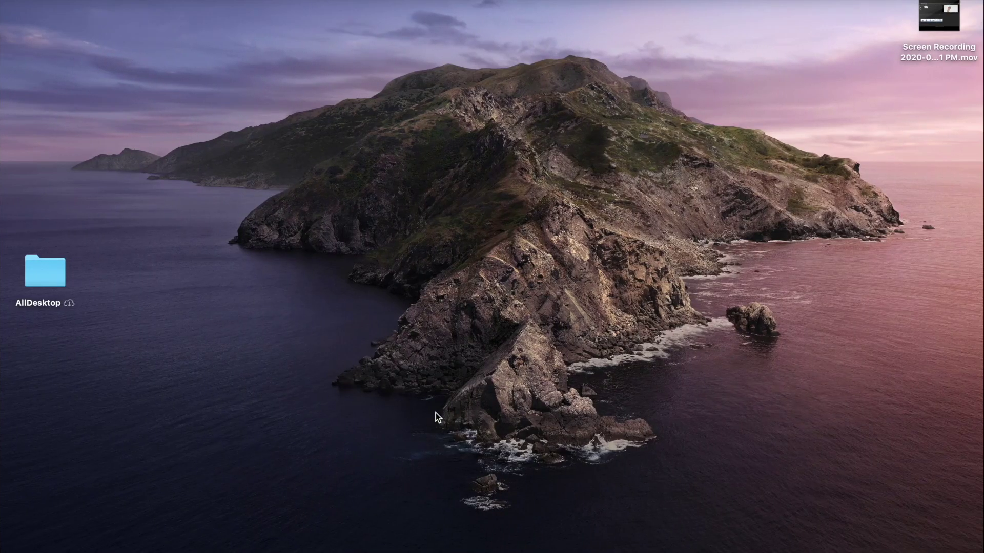
- Launch Keynote and create a new presentation using the Basic White theme
mouse_move(451, 550)
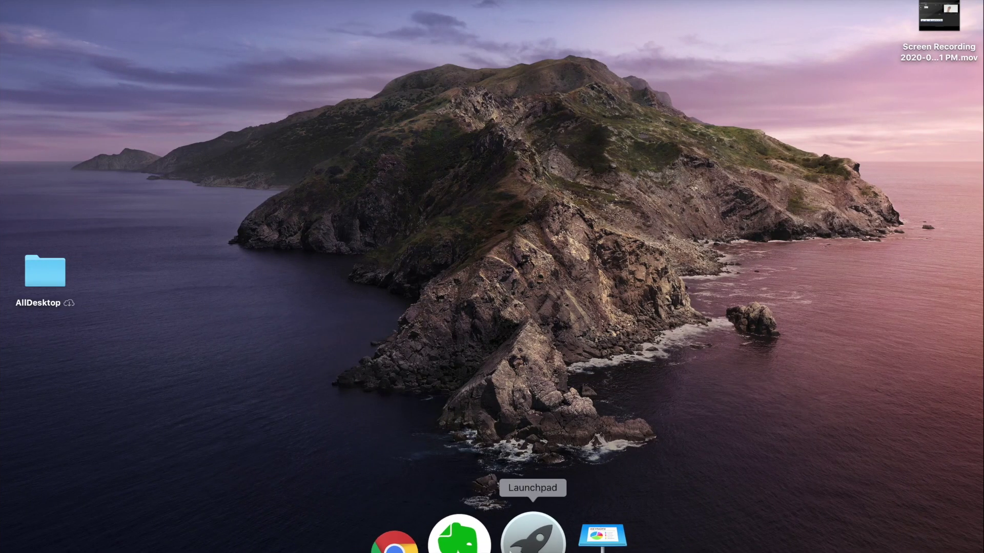
click(533, 549)
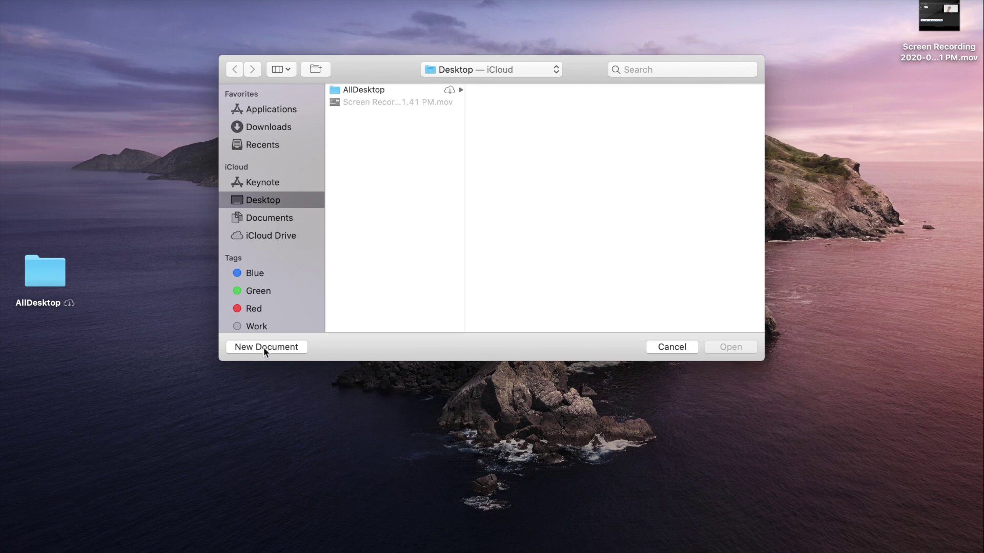
click(264, 348)
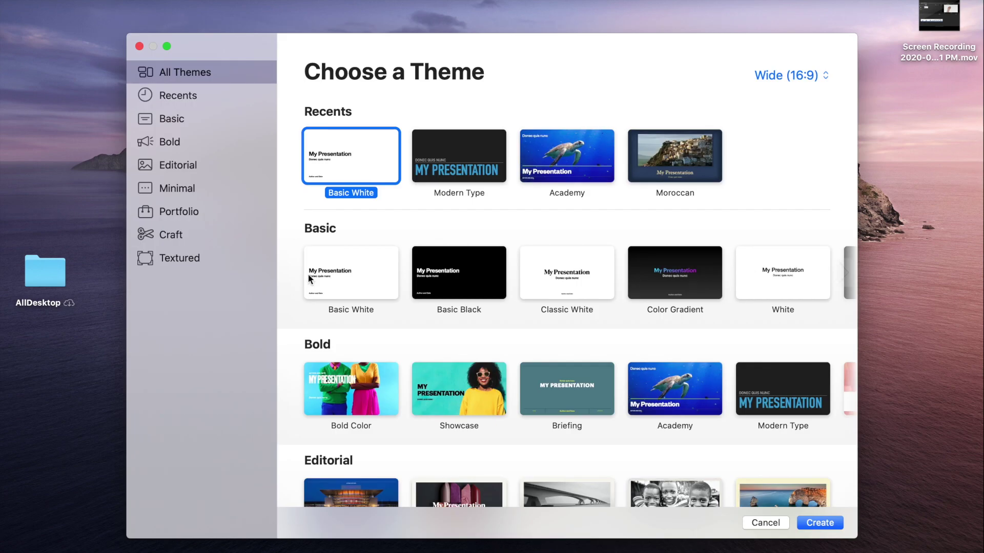
double_click(354, 167)
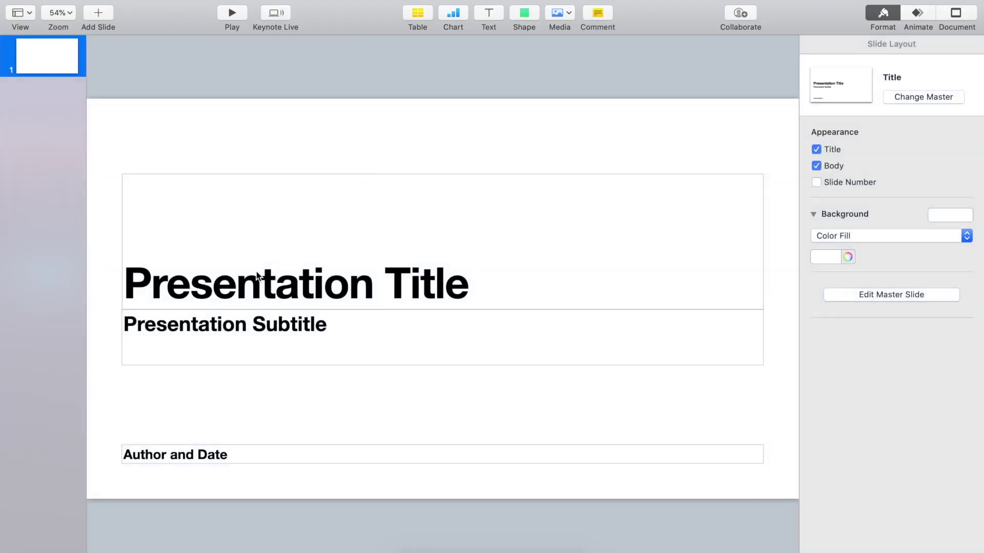
- Delete the title, subtitle and Author and Date placeholders from the first slide
click(258, 277)
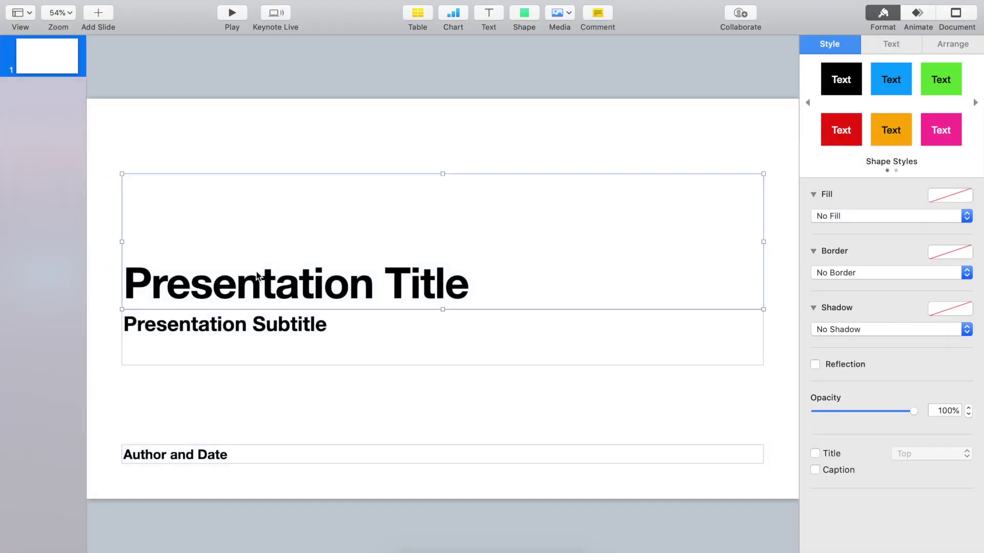
key(Delete)
click(287, 331)
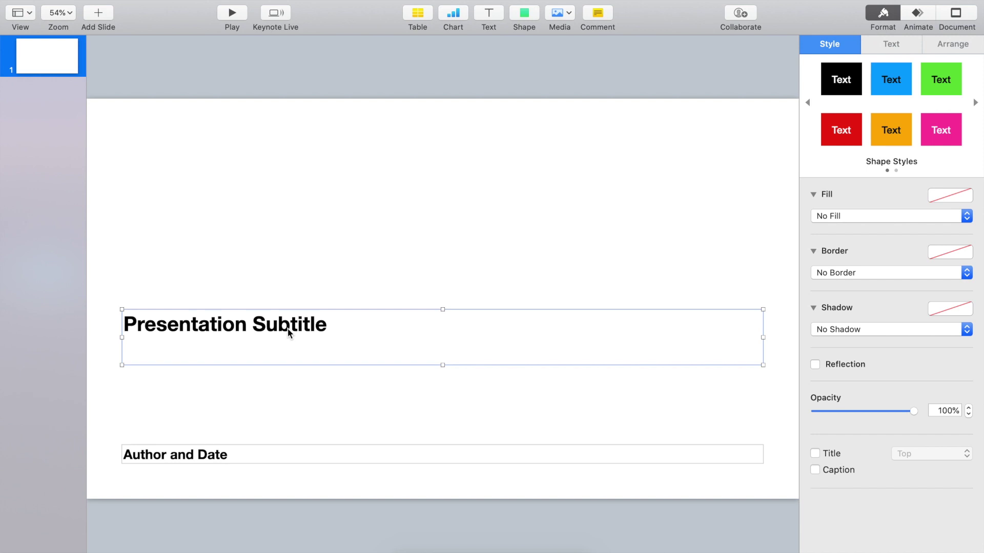
key(Delete)
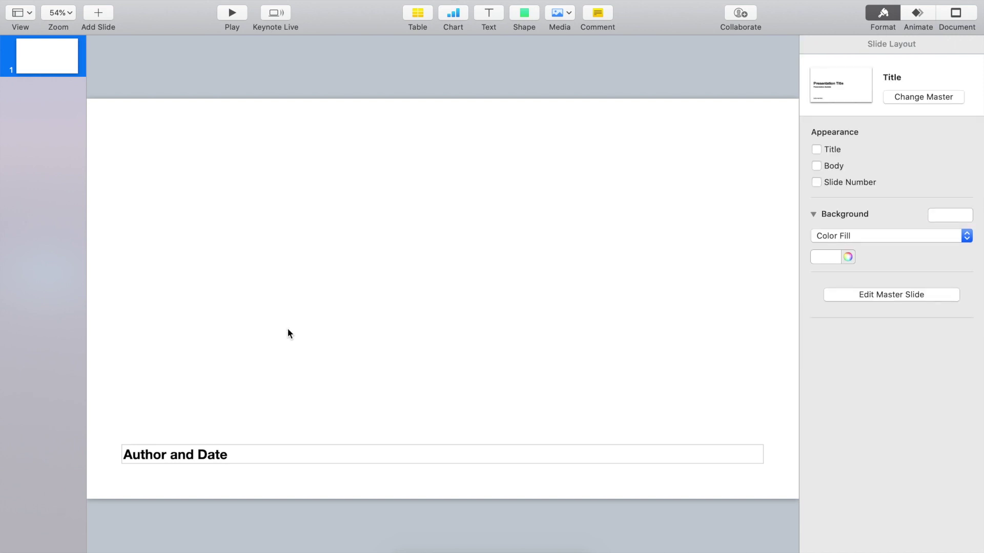
click(219, 455)
key(Delete)
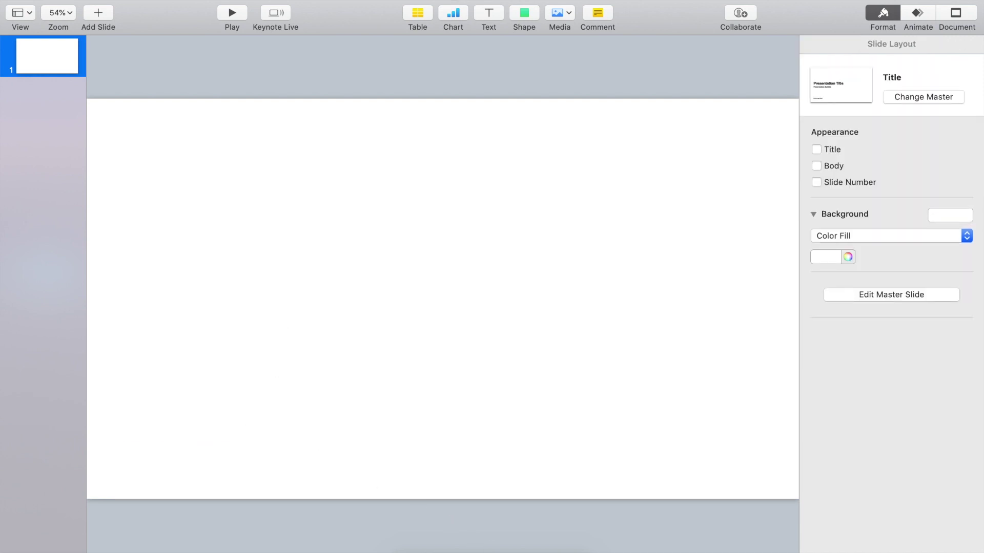
- Drag the Subscribe clip from the Downloads stack onto the slide
mouse_move(549, 543)
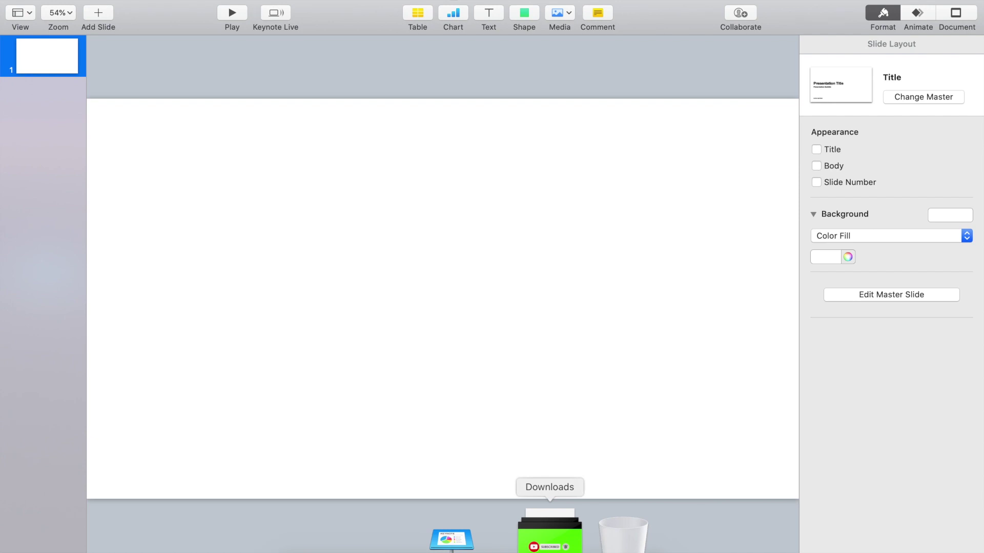
click(550, 540)
mouse_move(570, 551)
mouse_down()
mouse_move(593, 545)
mouse_move(564, 546)
mouse_up()
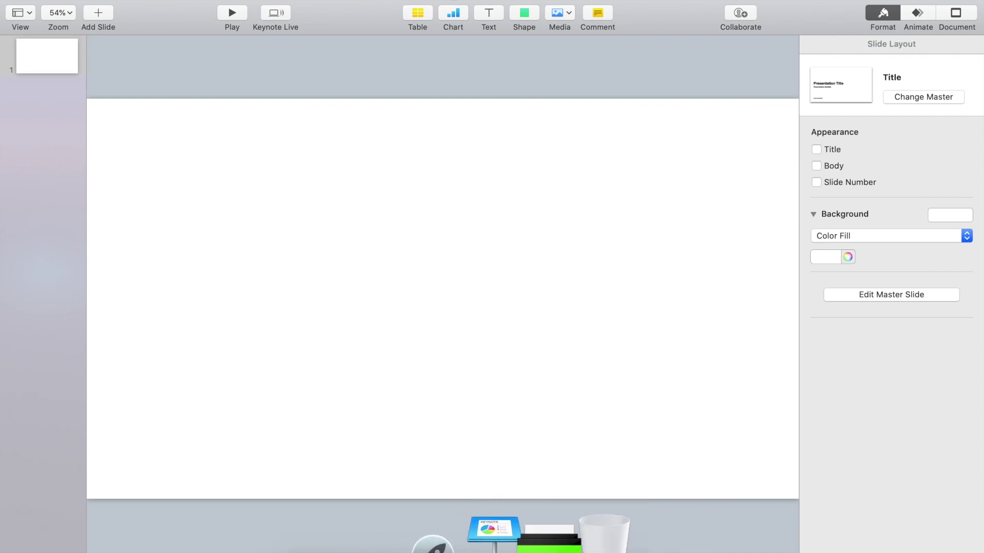
click(551, 542)
drag(596, 469, 444, 333)
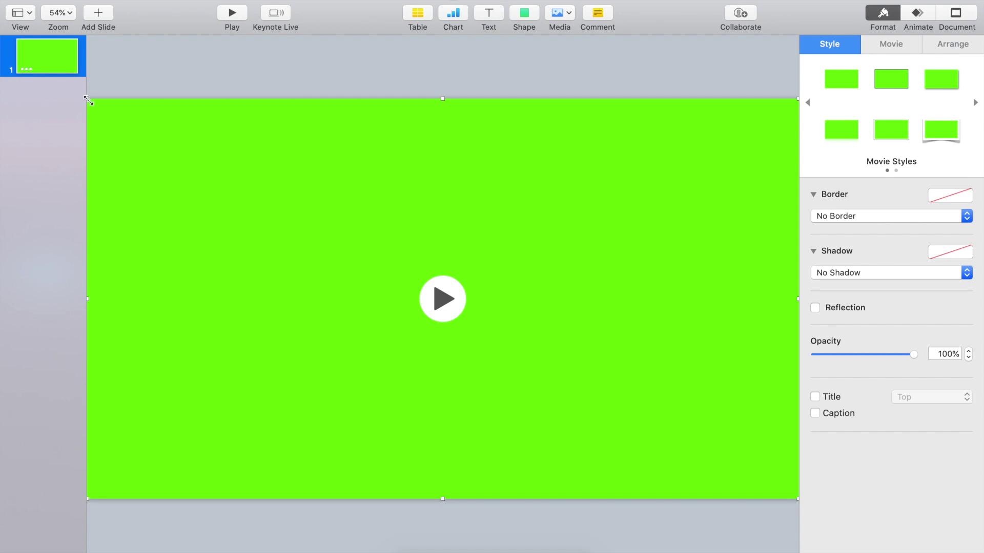
- Shrink the movie proportionally and centre it along the slide's bottom edge
drag(88, 100, 94, 104)
drag(443, 101, 446, 171)
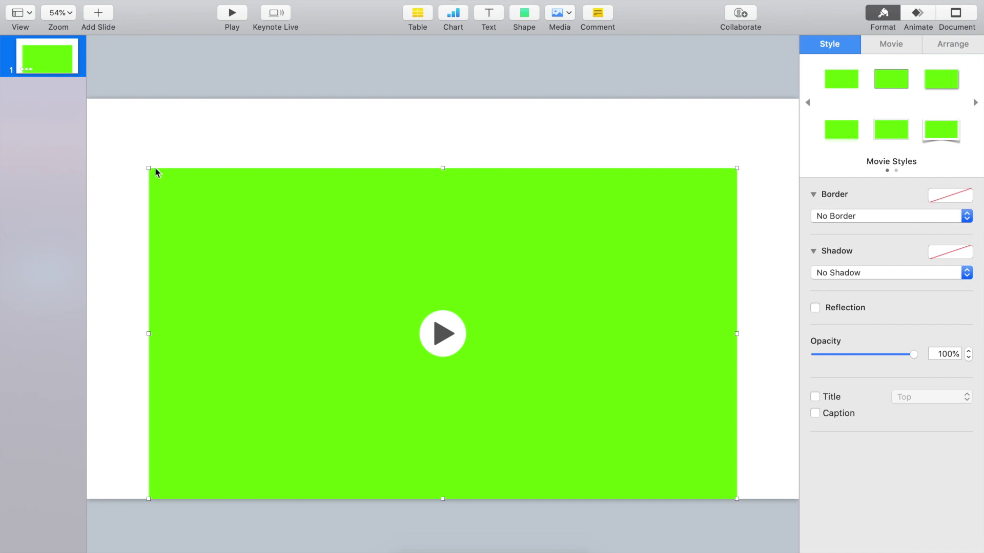
drag(149, 169, 427, 380)
drag(461, 399, 385, 418)
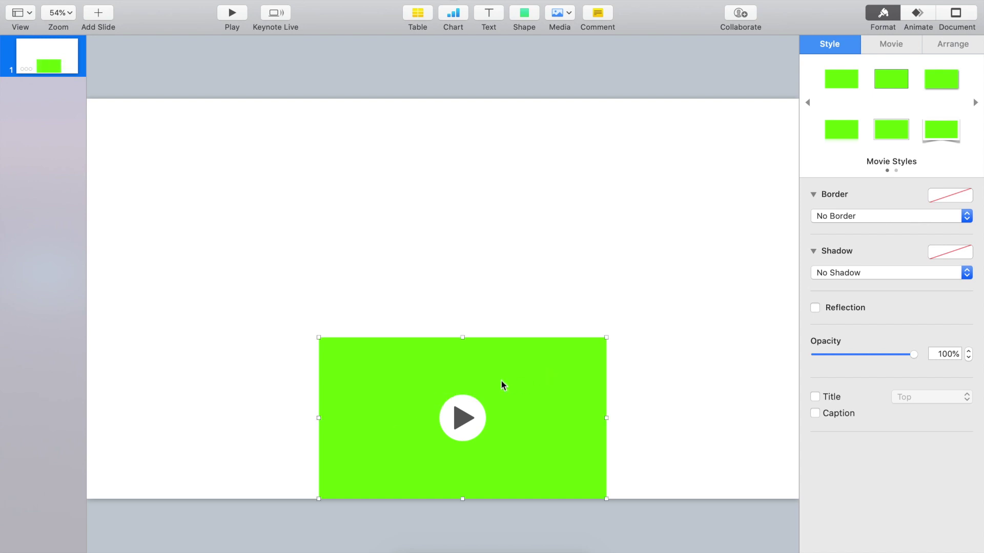
mouse_move(409, 384)
mouse_down()
mouse_move(371, 384)
mouse_move(402, 371)
mouse_move(392, 387)
mouse_up()
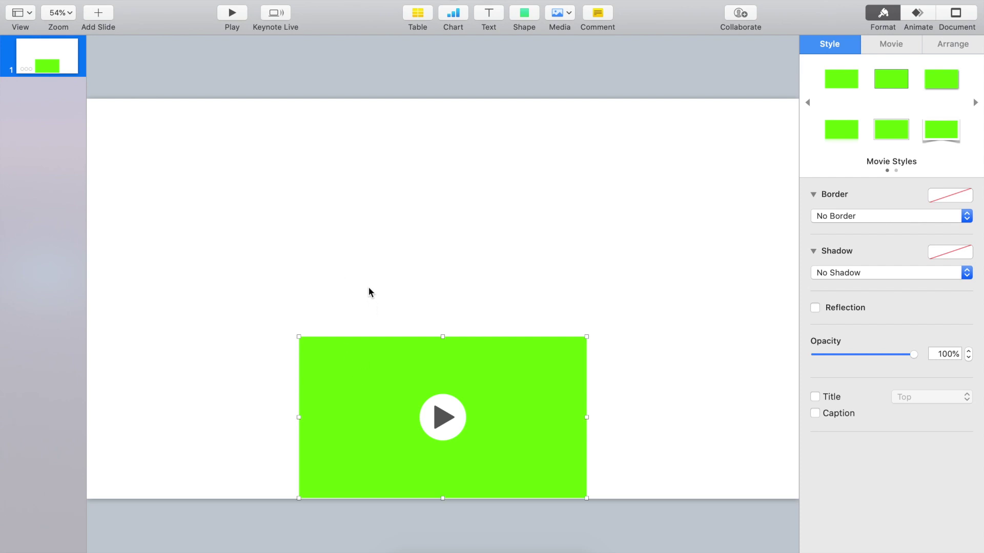
click(348, 259)
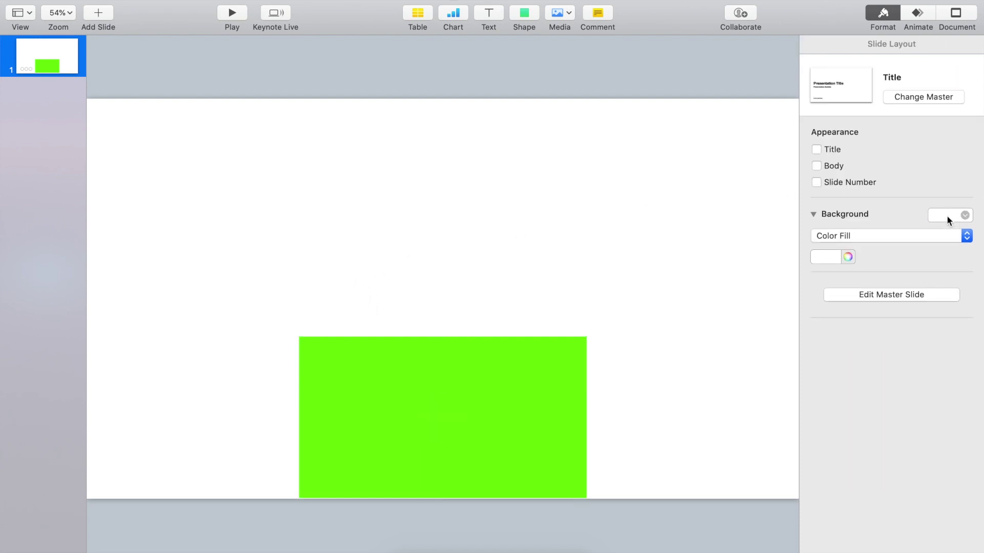
click(847, 257)
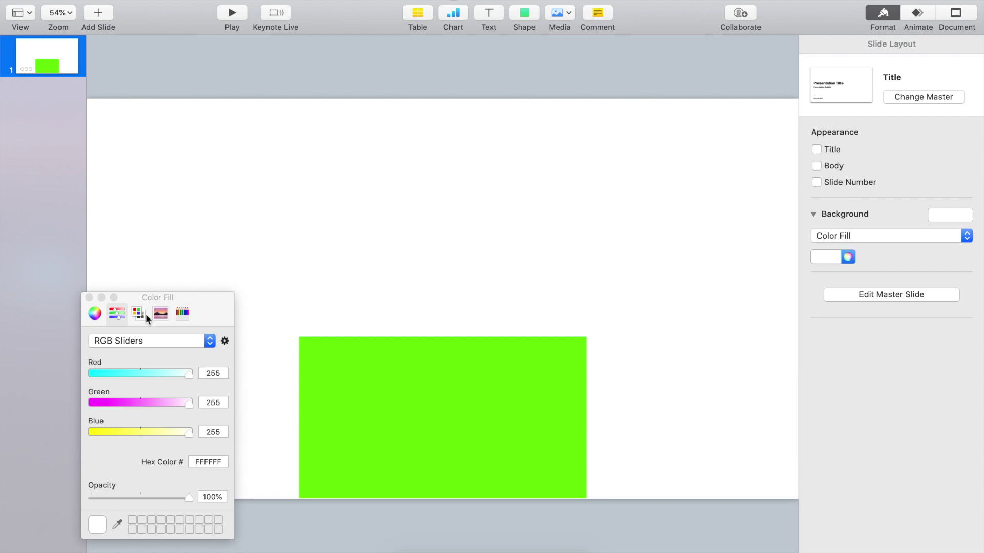
click(118, 524)
click(375, 392)
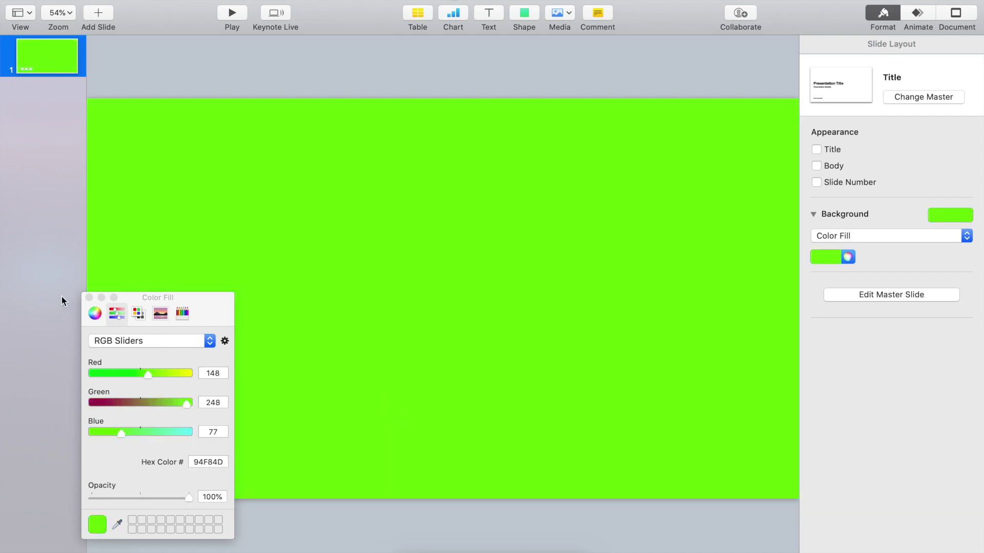
click(89, 298)
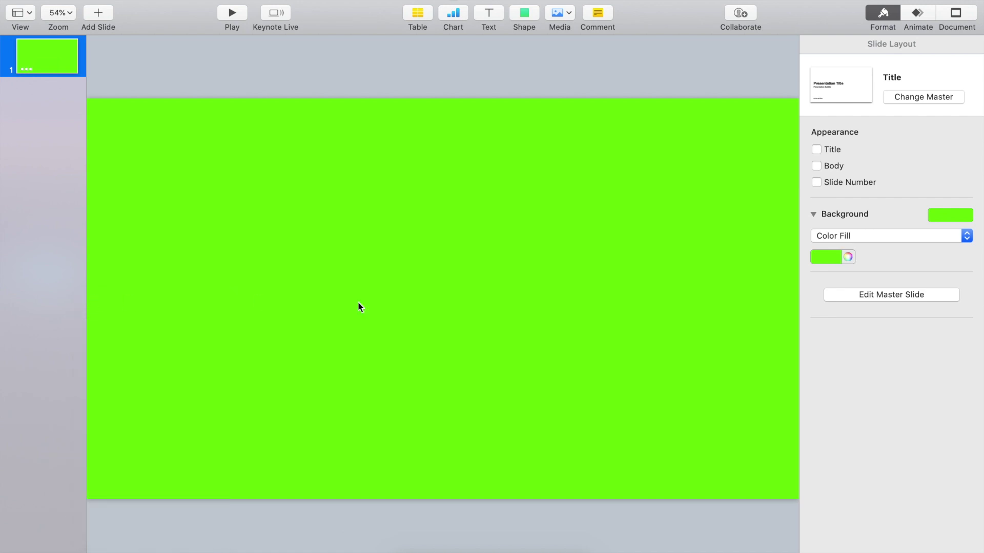
click(407, 372)
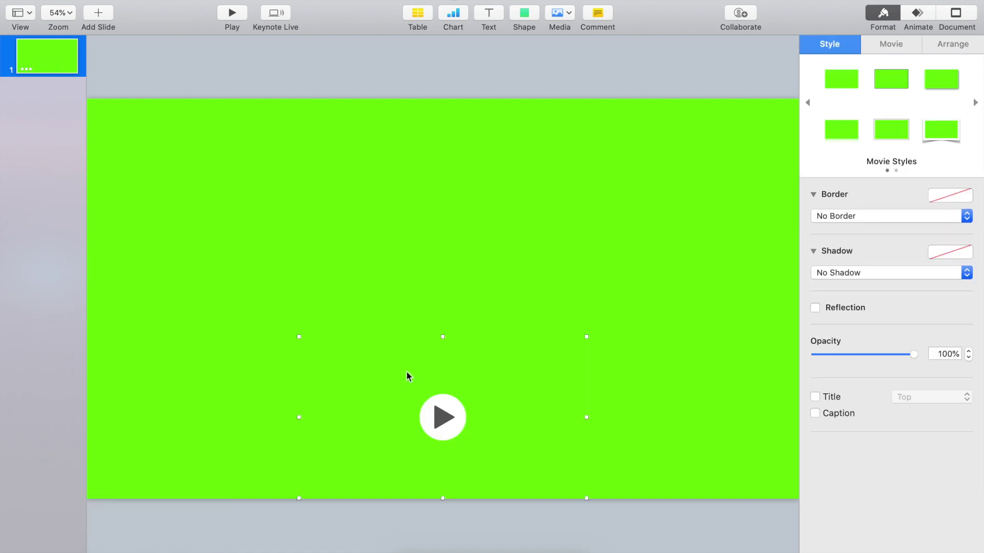
click(439, 418)
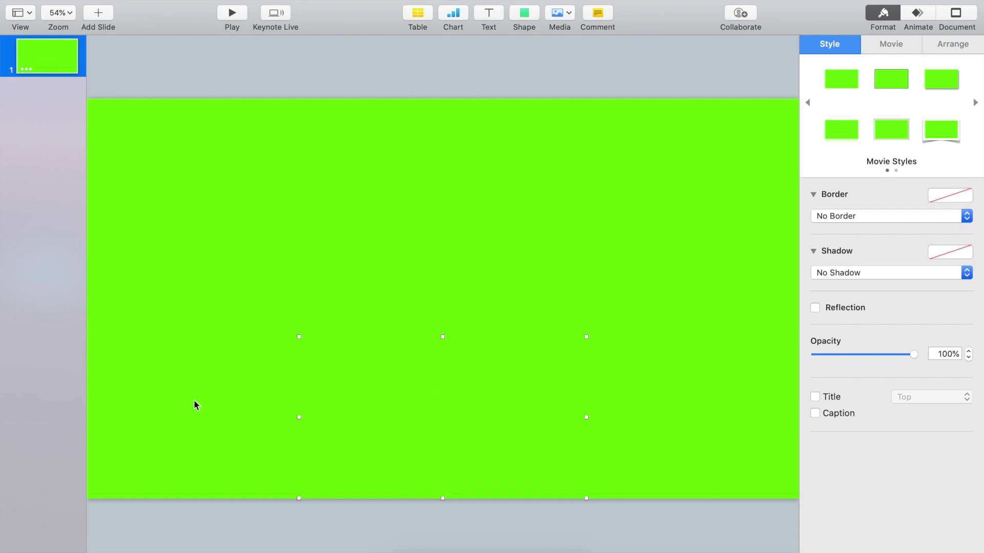
click(166, 406)
click(437, 414)
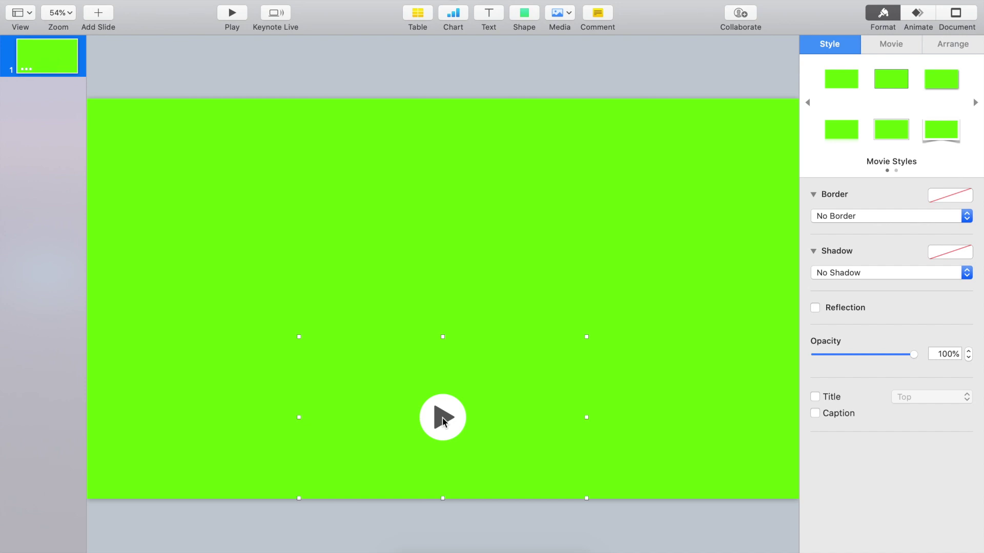
click(442, 417)
- Save the Keynote presentation under the name subscribebutton1
key(super+s)
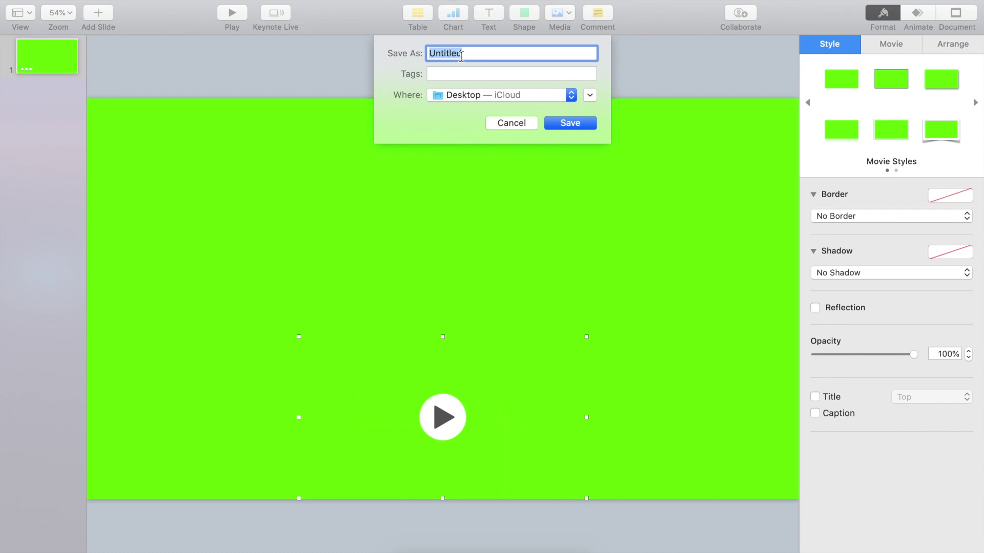
click(476, 54)
key(BackSpace)
key(BackSpace)
key(BackSpace)
key(BackSpace)
text(subscribebutton1)
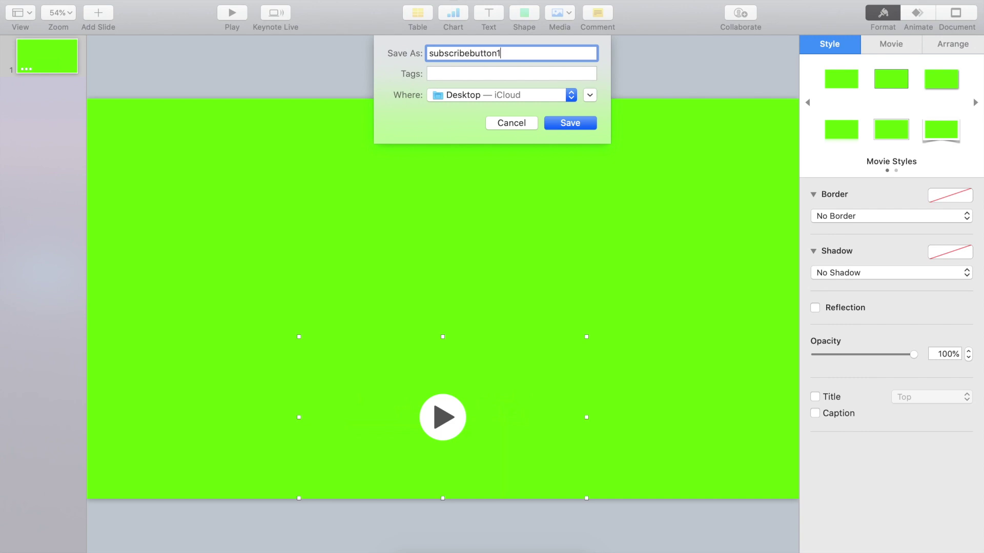
click(557, 124)
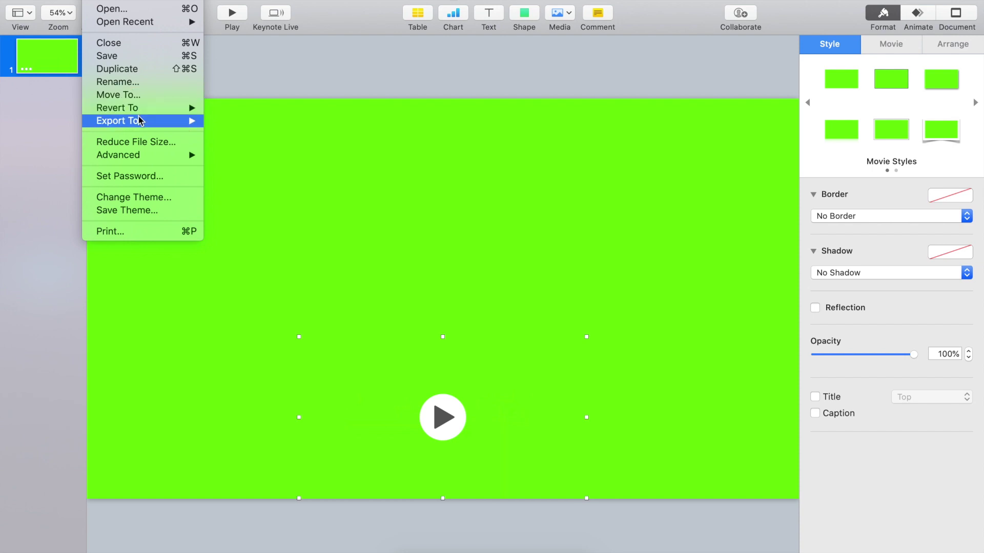
- Export the slide as a 1080p movie named subscribebutton1 to the desktop
mouse_move(141, 121)
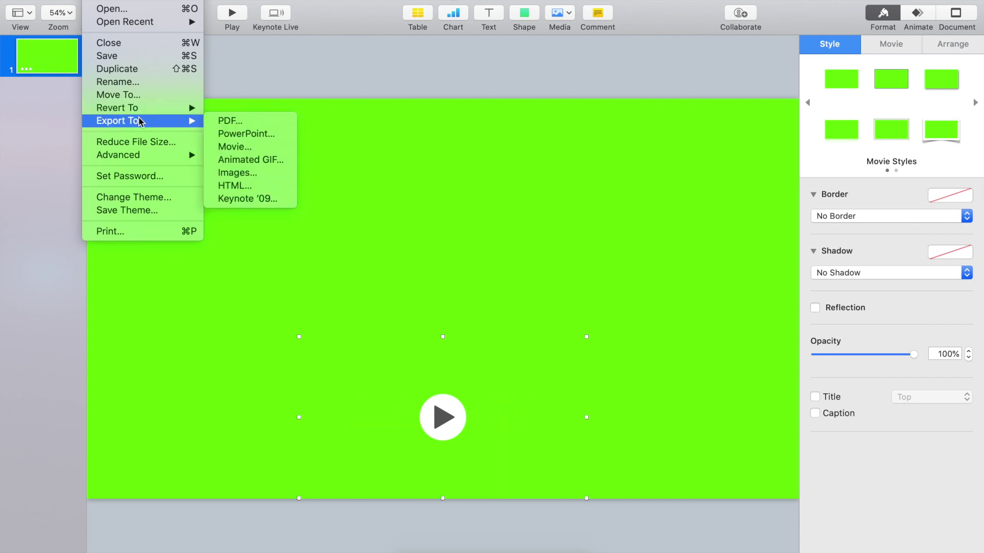
click(251, 149)
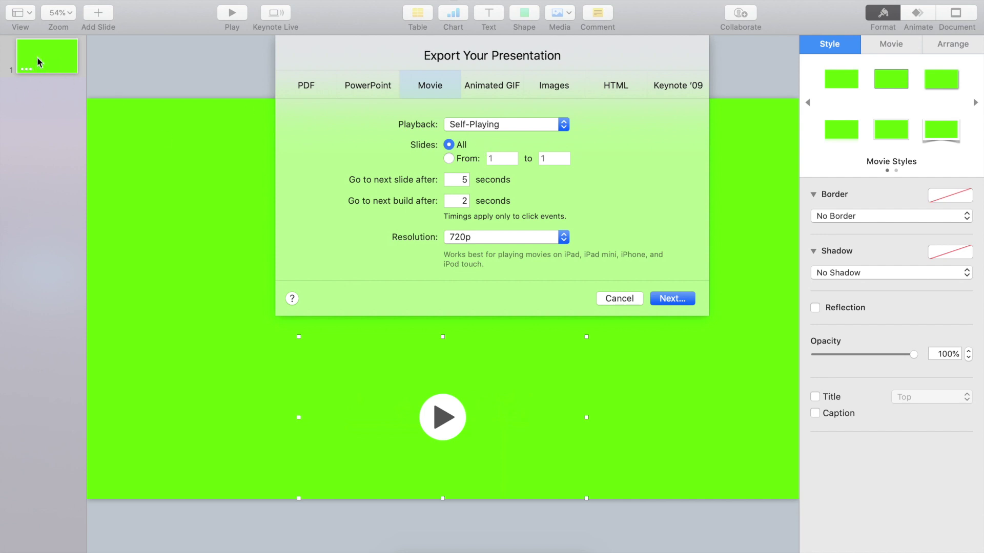
click(524, 238)
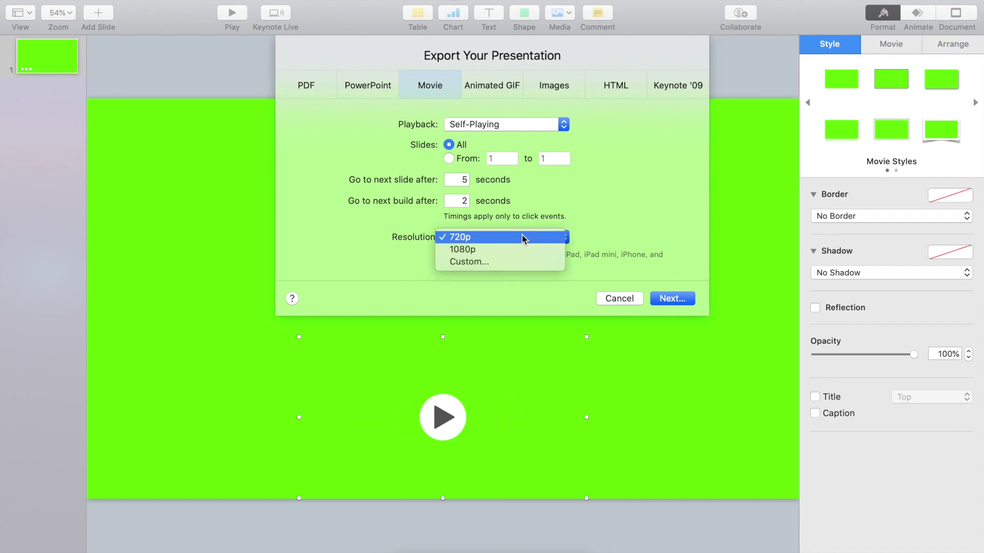
click(523, 250)
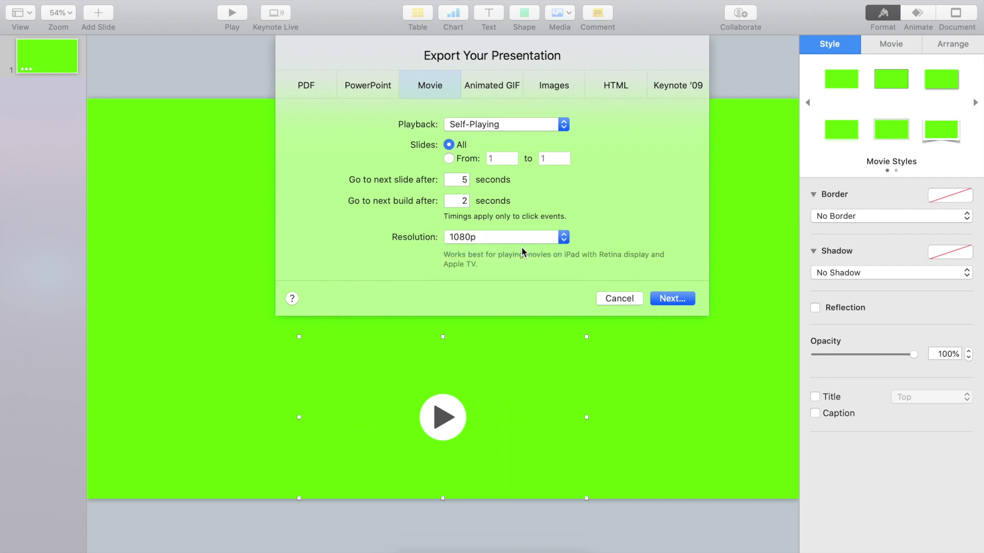
click(684, 301)
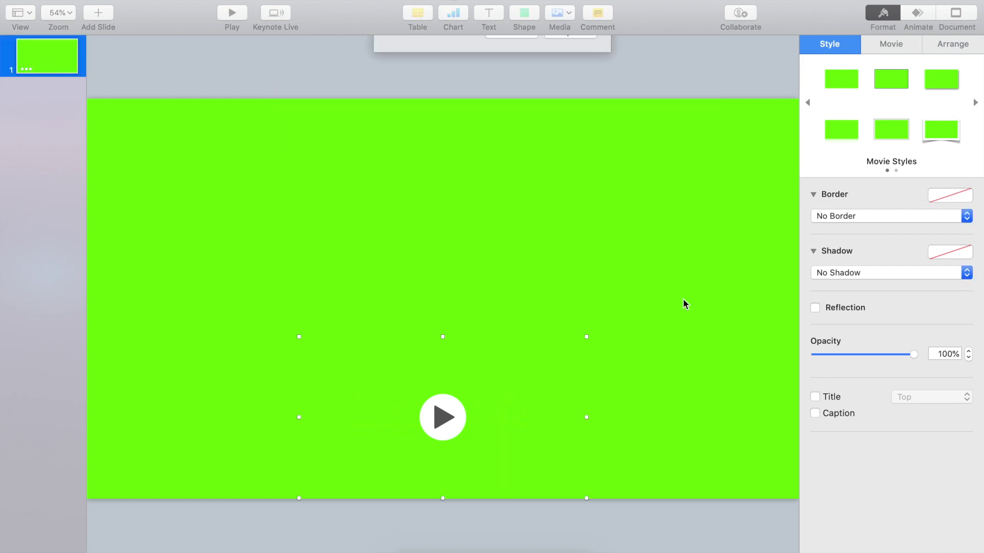
click(564, 124)
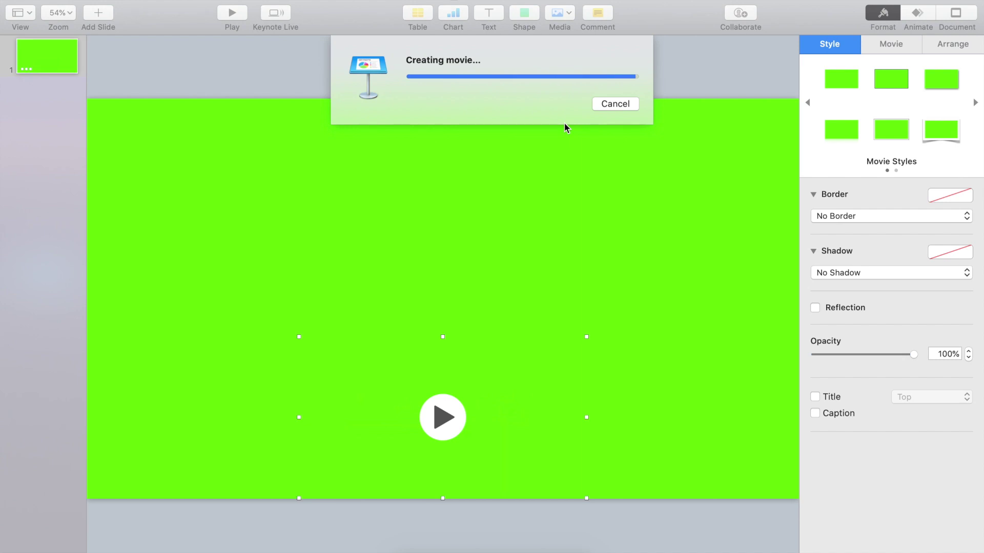
key(ctrl+Left)
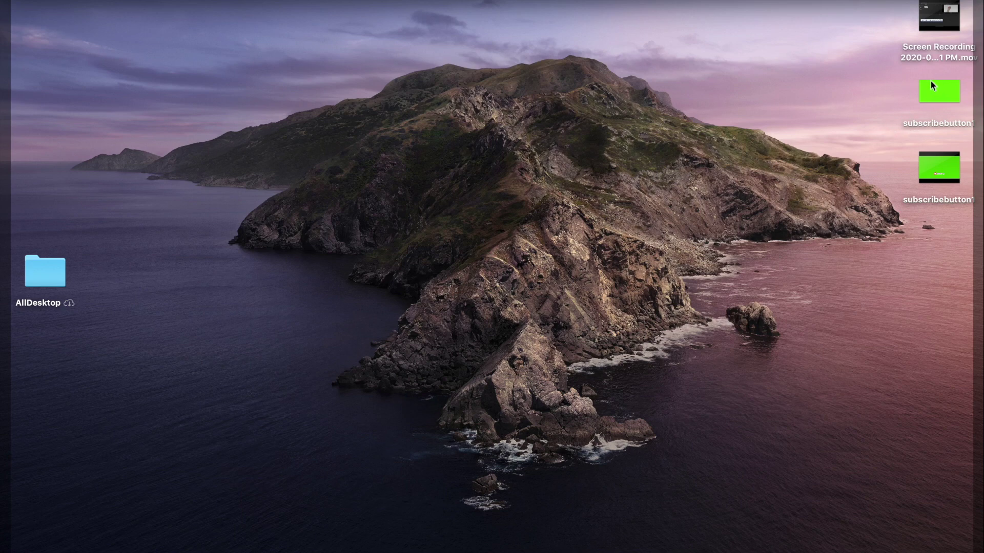
- Play the 17-second green subscribebutton1 movie in QuickTime Player, then reveal the desktop
double_click(923, 177)
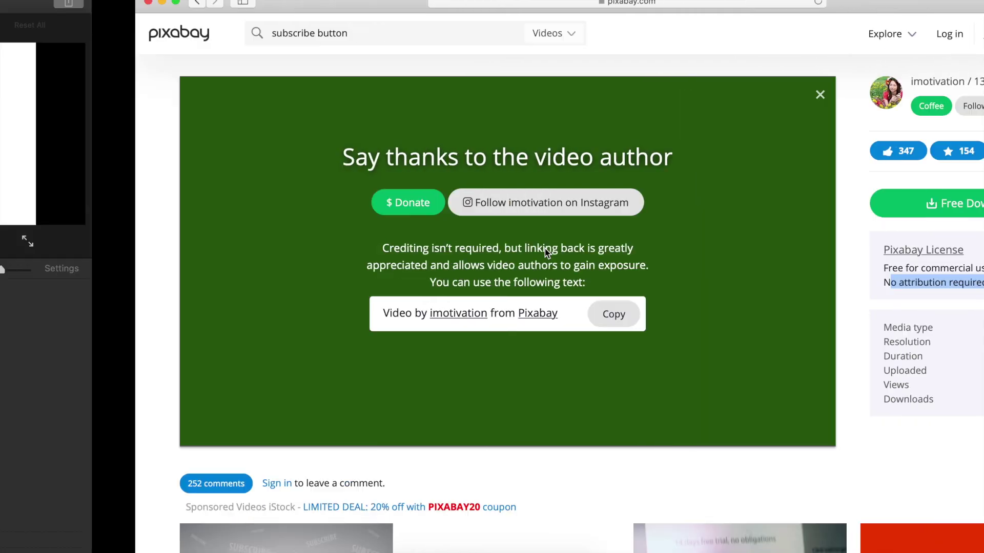
click(768, 411)
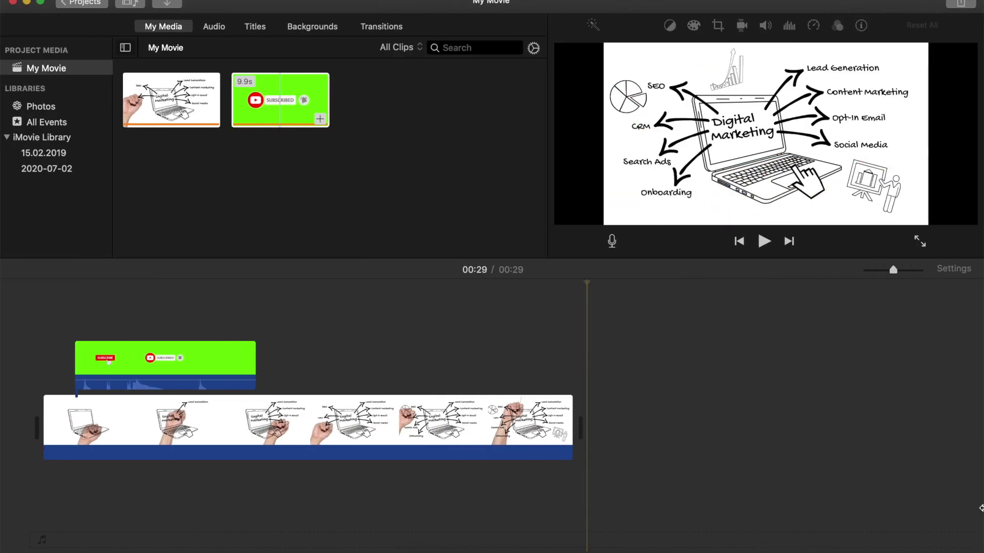
key(F11)
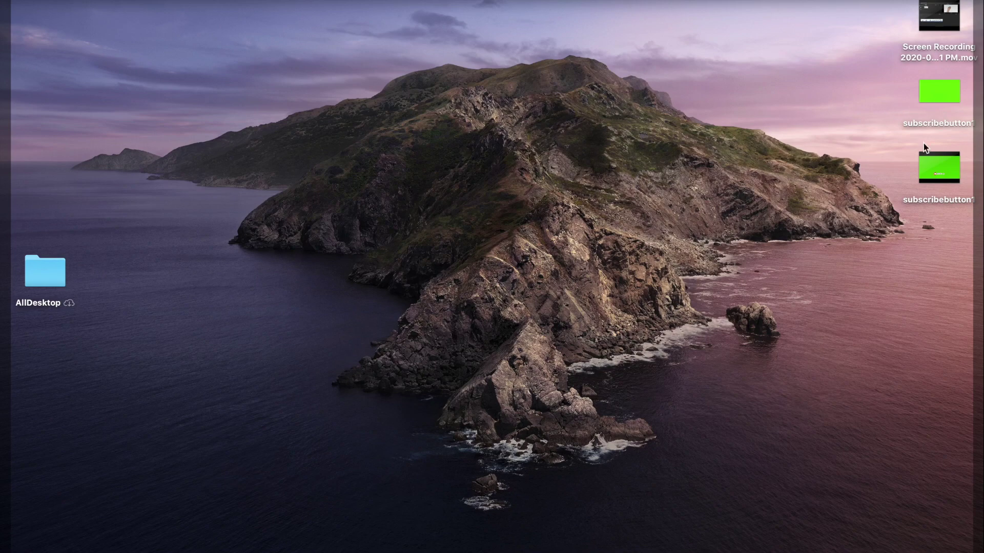
- Import subscribebutton1 into My Media, place the 17.0s clip above the doodle clip, and preview it
drag(928, 179, 589, 318)
drag(420, 233, 379, 154)
click(377, 98)
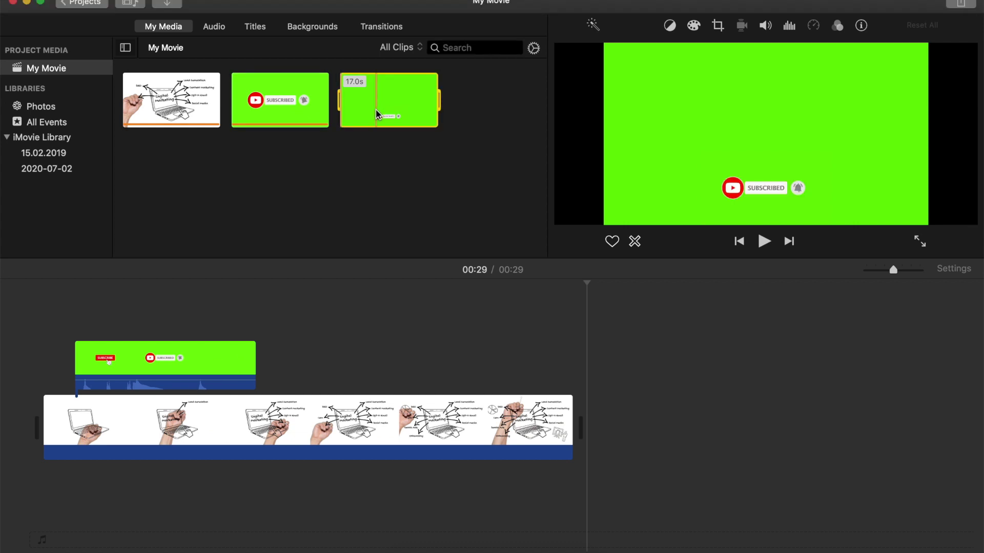
drag(374, 105, 289, 367)
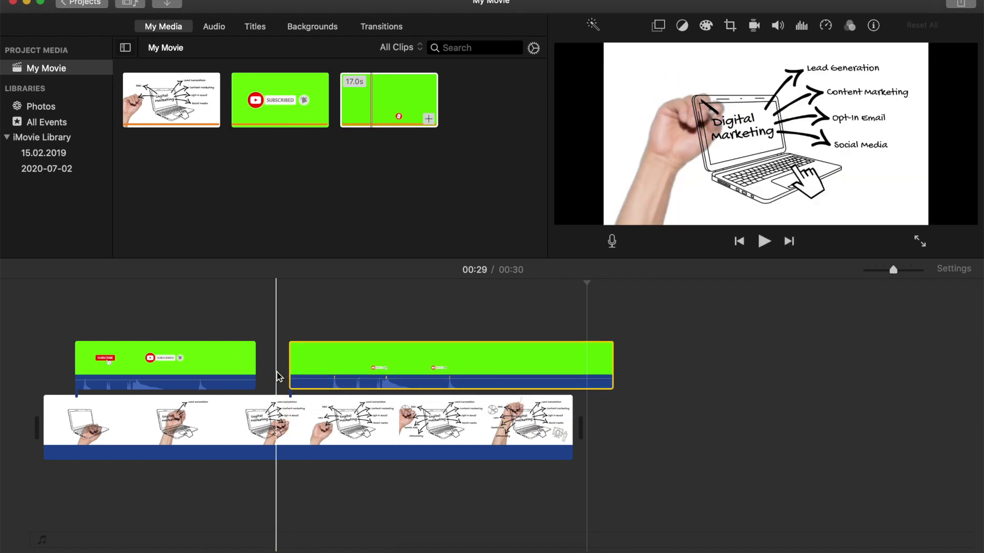
key(space)
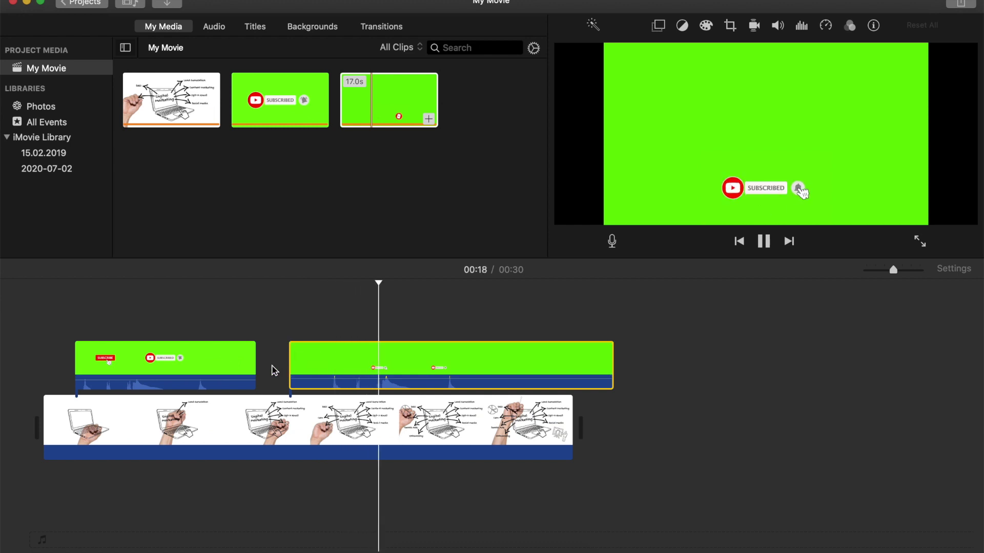
key(space)
click(345, 314)
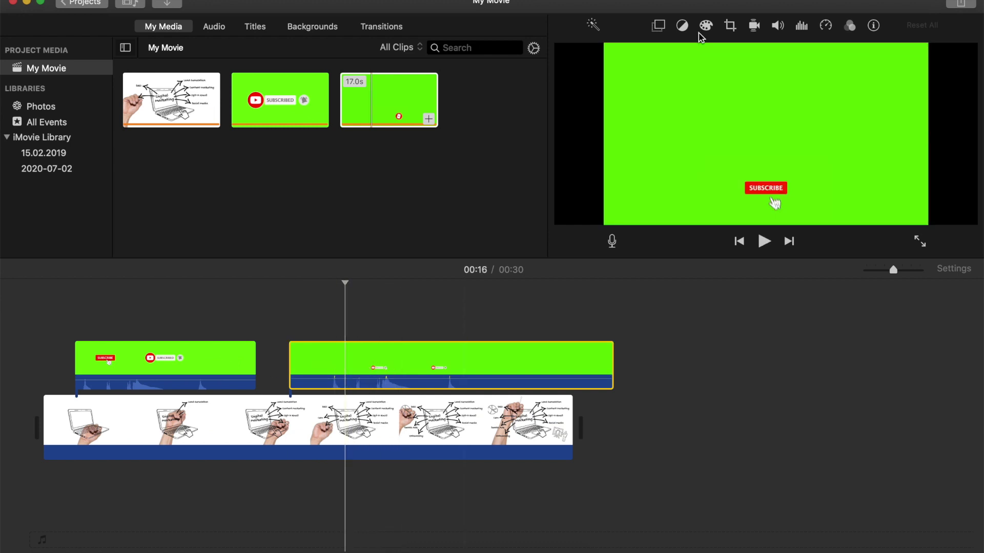
- Delete the old 9.9s green overlay and slide the 17.0s overlay to the project's start
click(204, 372)
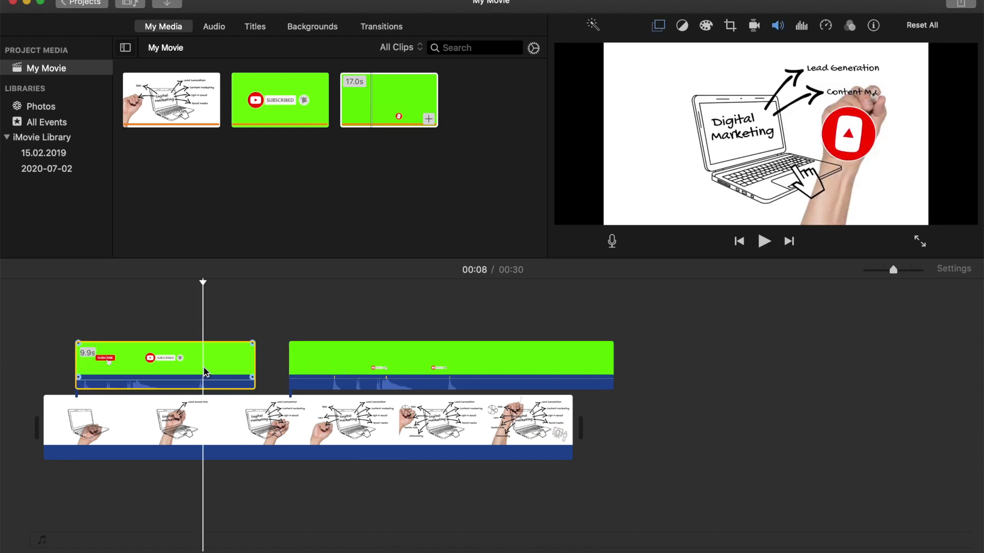
key(Delete)
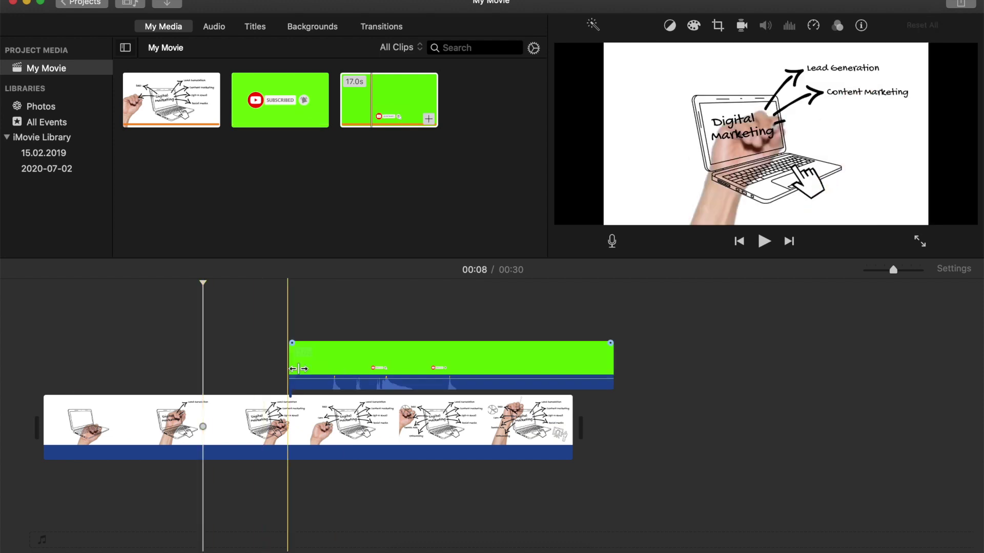
drag(325, 366, 305, 366)
drag(154, 369, 127, 363)
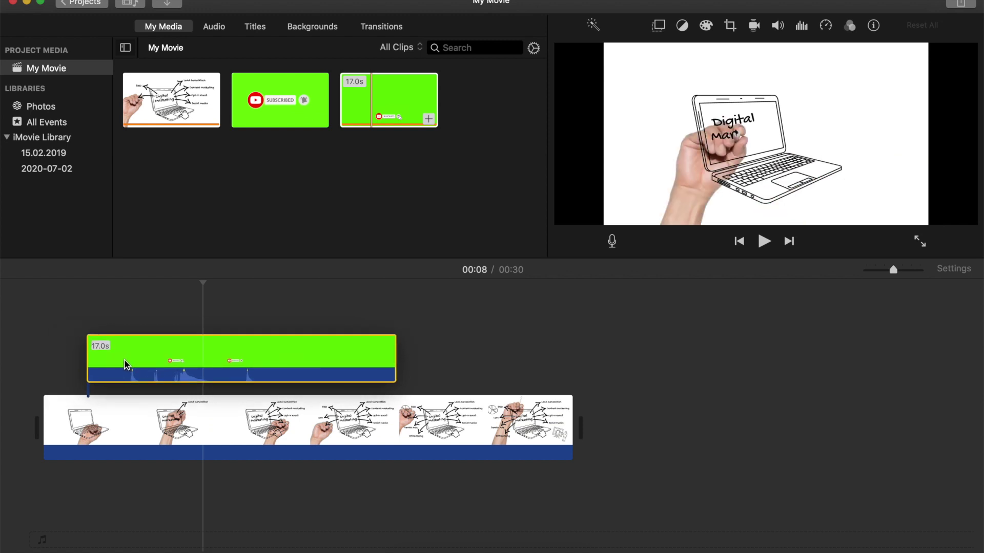
click(141, 382)
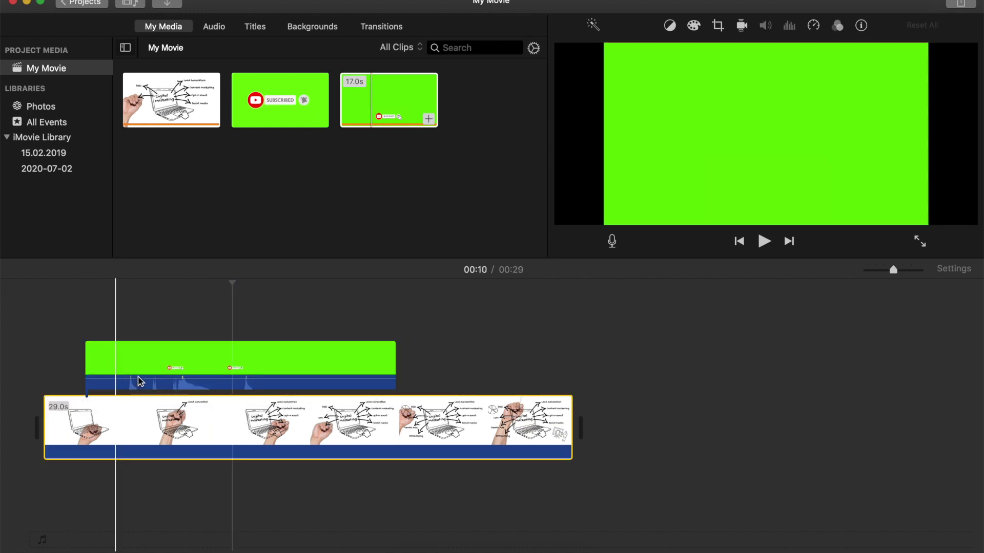
click(140, 381)
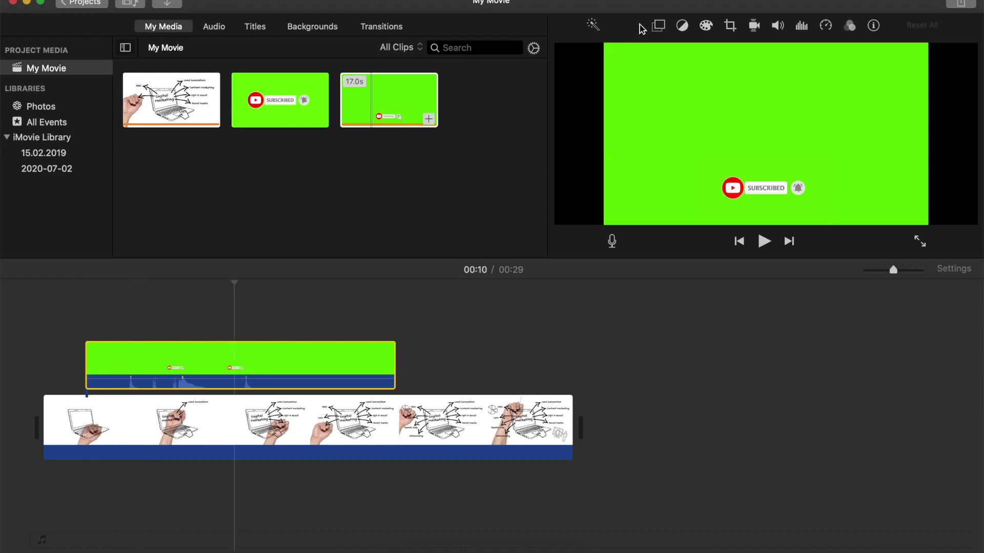
click(657, 28)
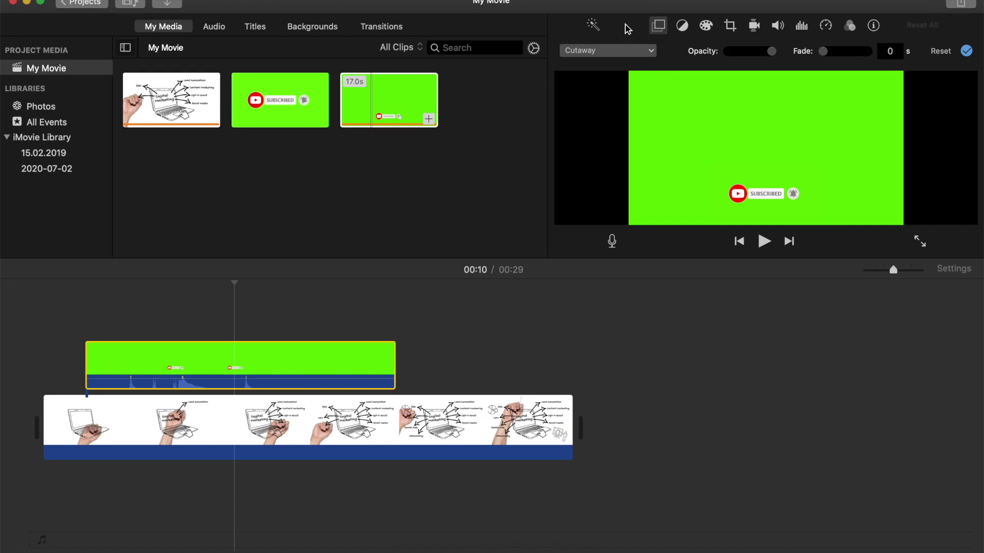
click(658, 27)
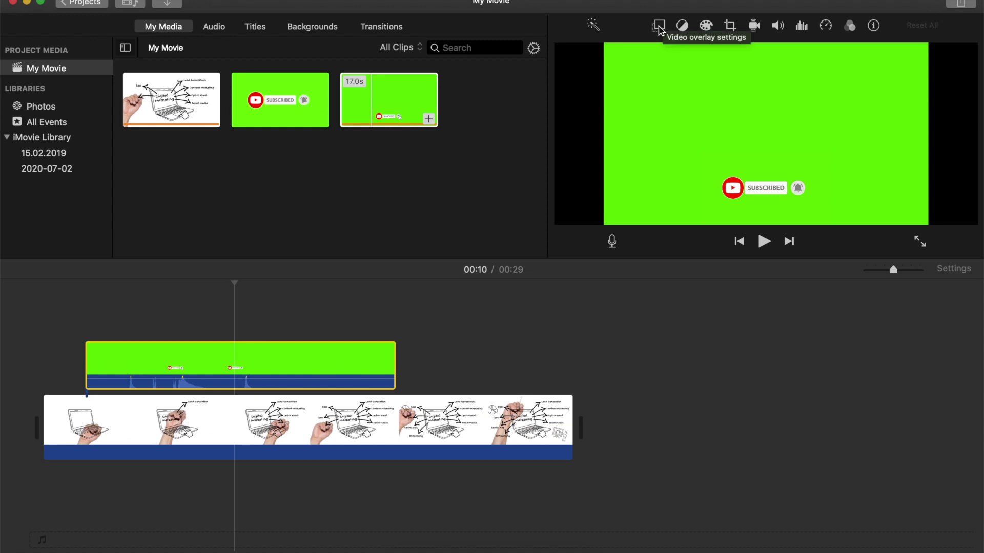
- Set the subscribe overlay's video overlay type to Green/Blue Screen
click(659, 27)
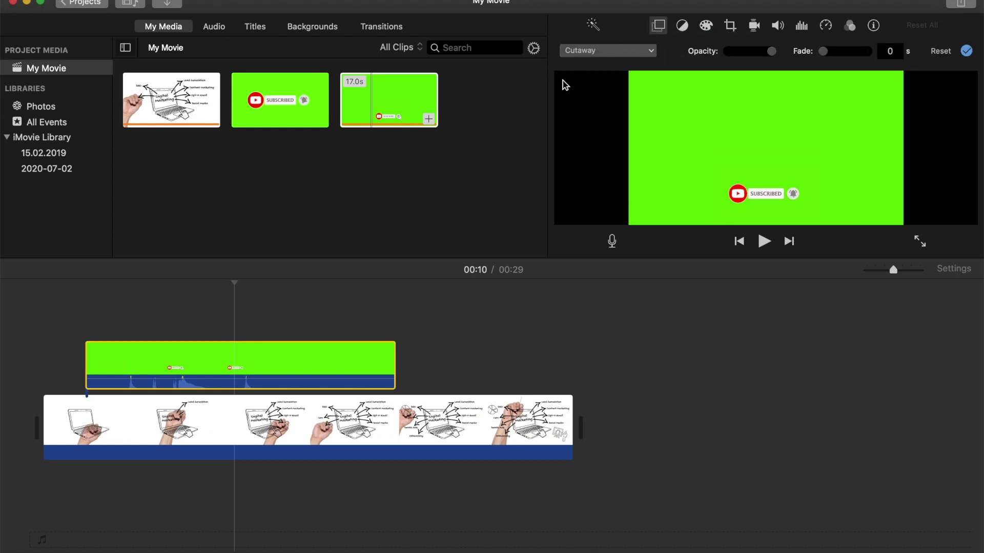
click(592, 52)
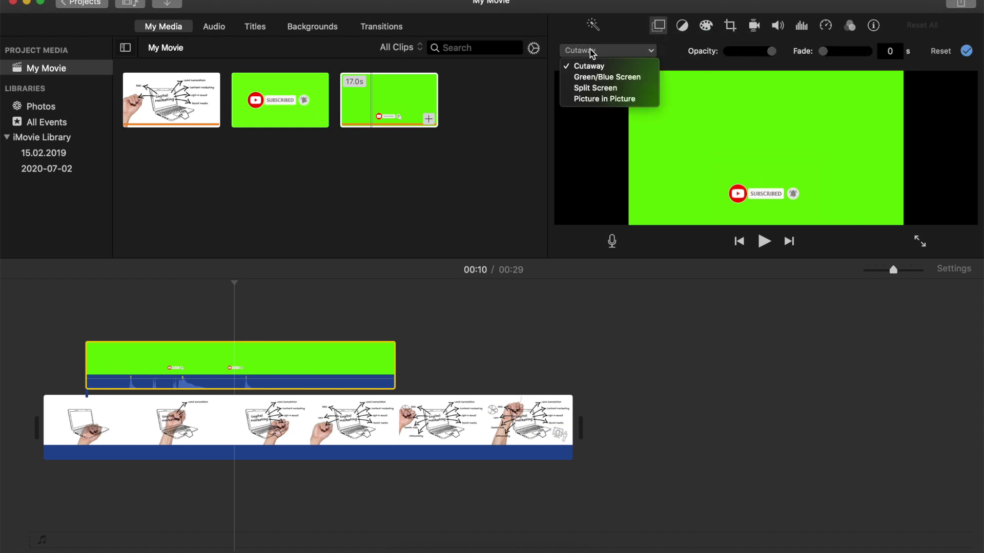
click(603, 77)
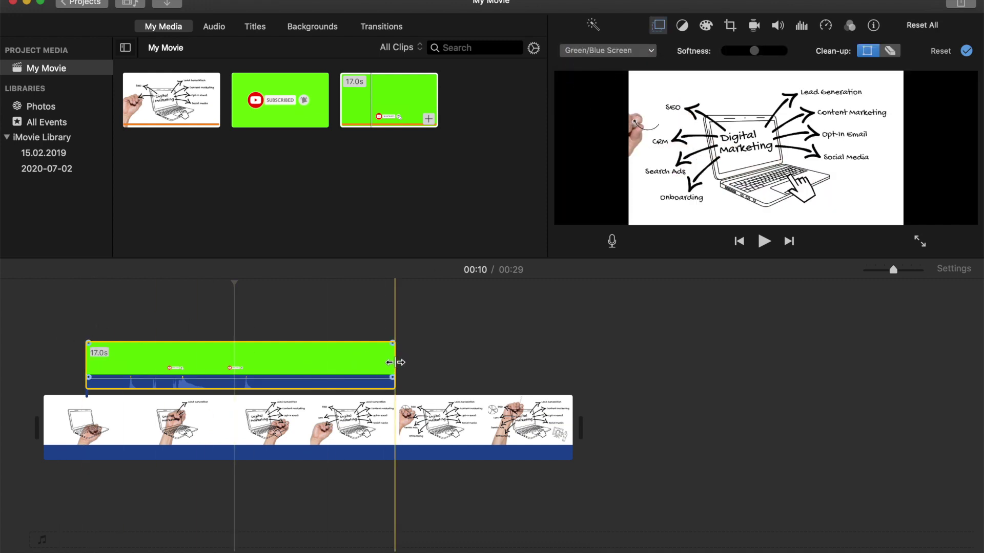
- Trim the overlay's end to about 10.3 seconds and play back the keyed result
drag(393, 365, 264, 366)
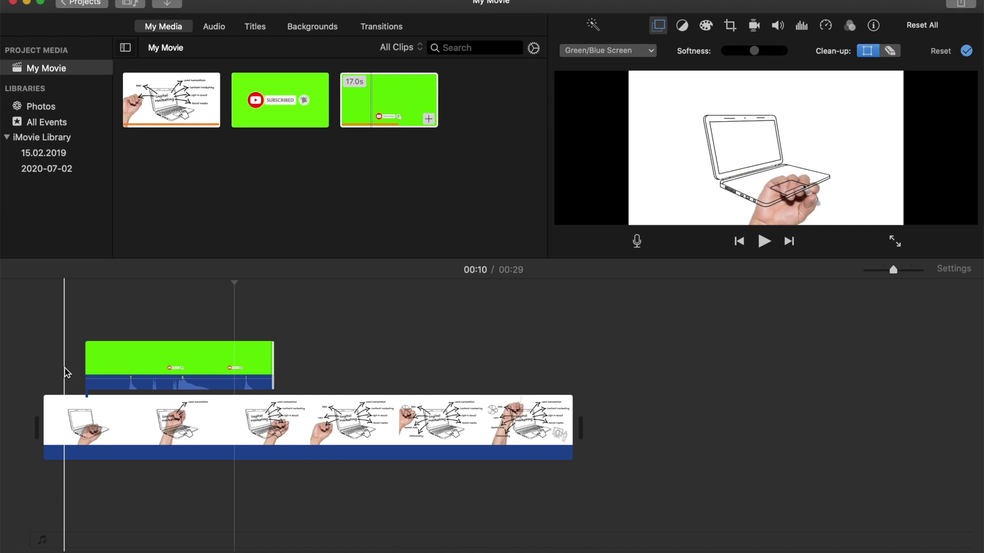
key(space)
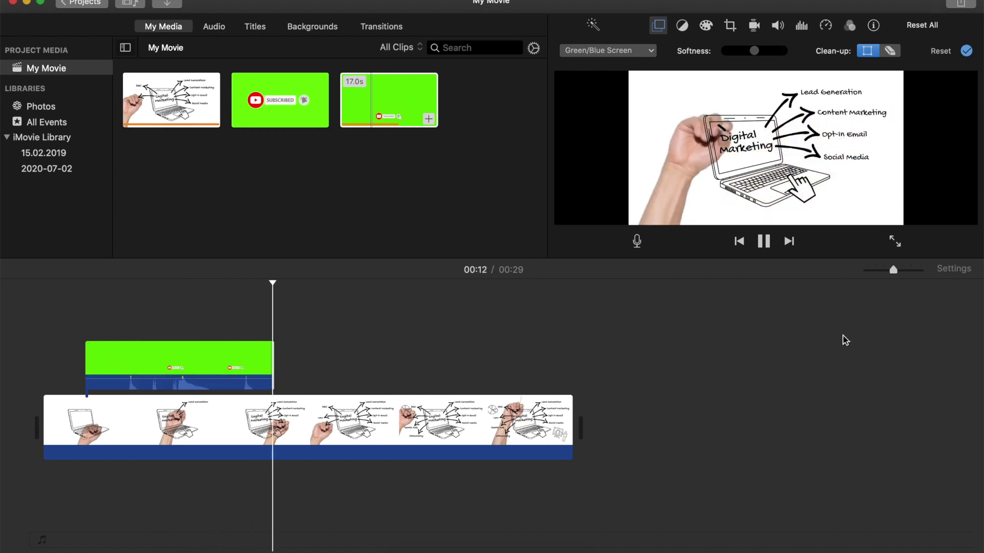
click(87, 425)
- Lower the clip volume to 40% and play the project with the keyed subscribe button
drag(161, 377, 162, 383)
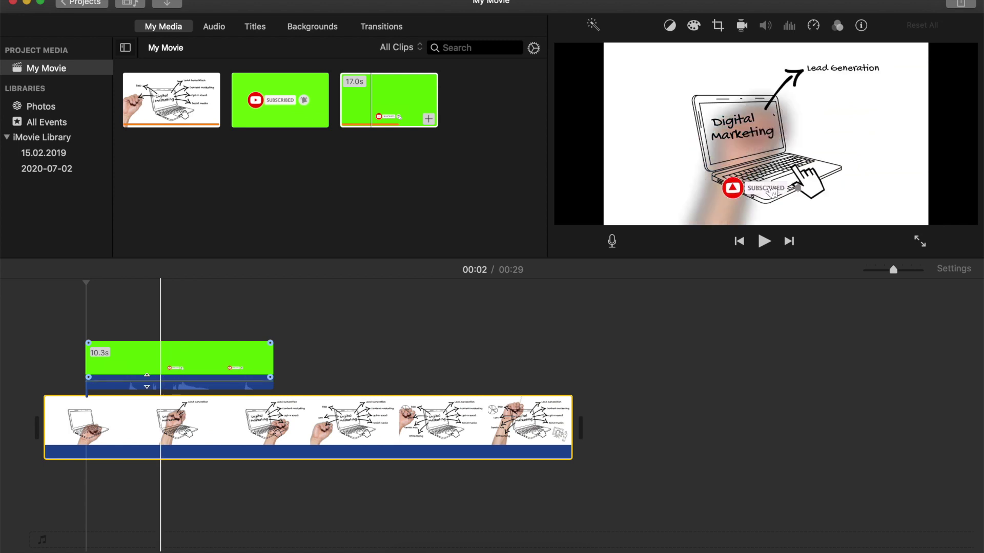
key(space)
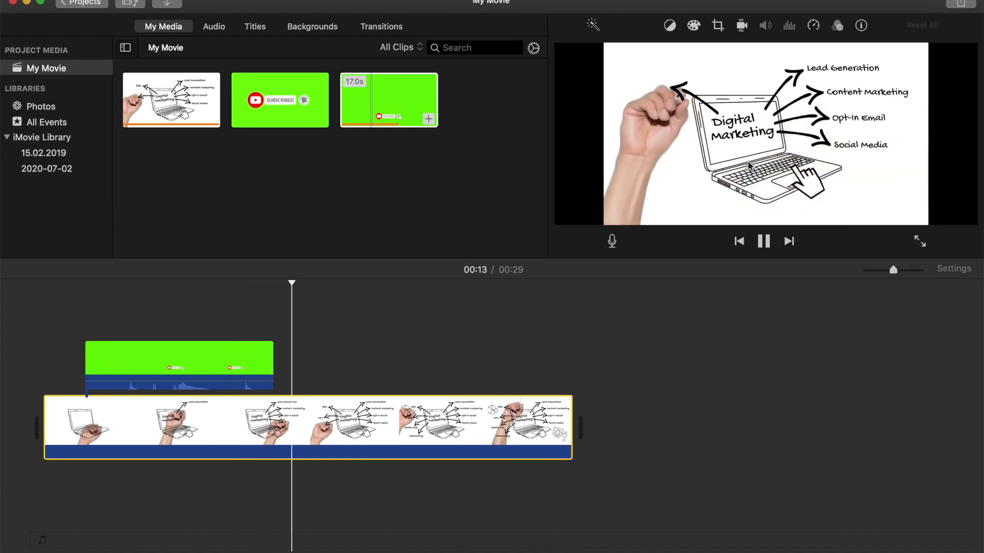
click(114, 319)
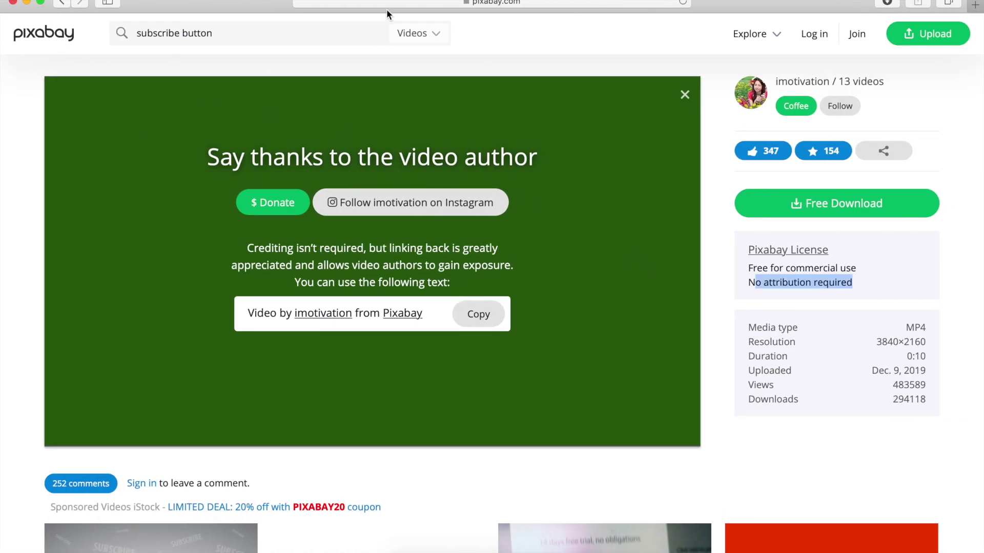
- Rerun the Pixabay 'subscribe button' video search
click(229, 40)
key(Return)
scroll(290, 416, down, 10)
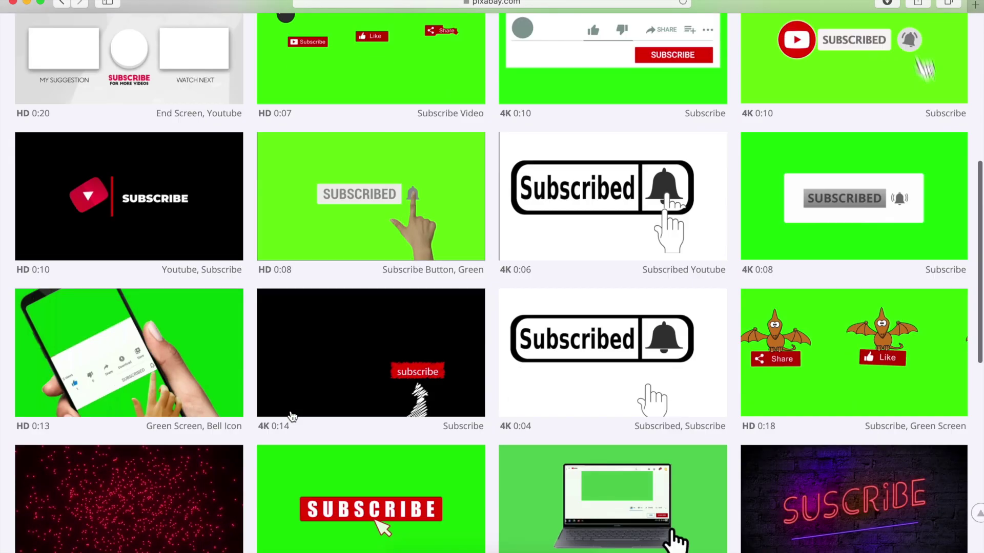
scroll(292, 416, up, 2)
scroll(292, 416, up, 5)
- Search Pixabay videos for 'youtube' and browse through the results
click(239, 33)
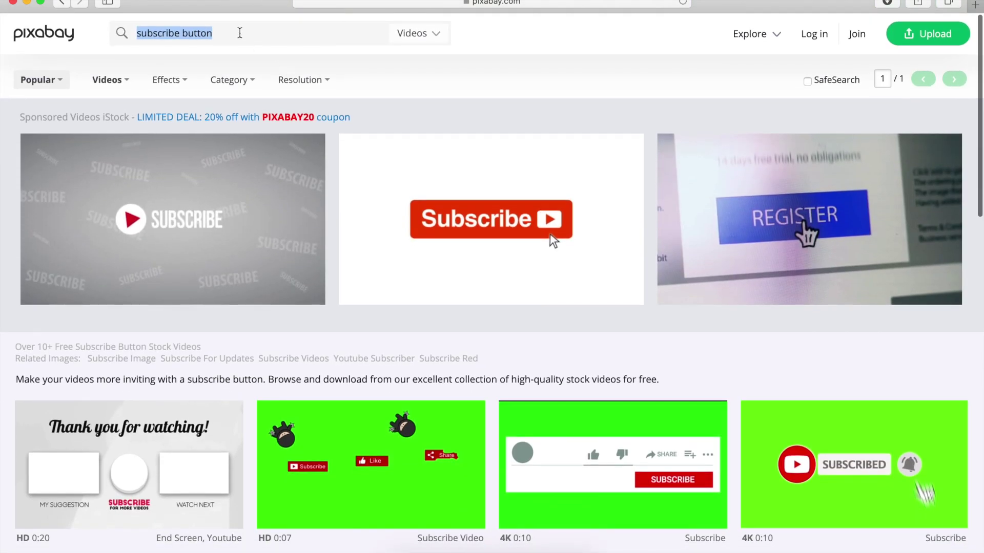
text(youtube)
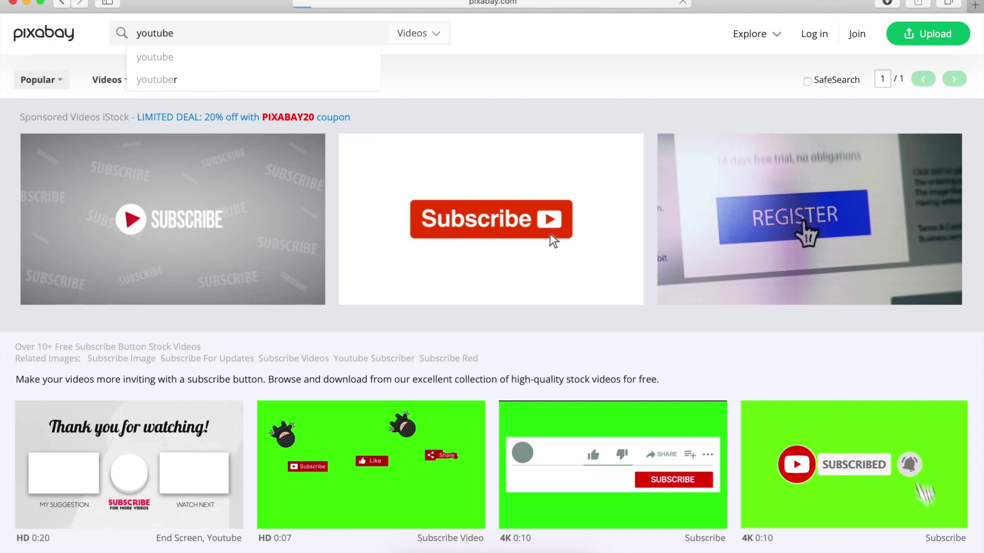
key(Return)
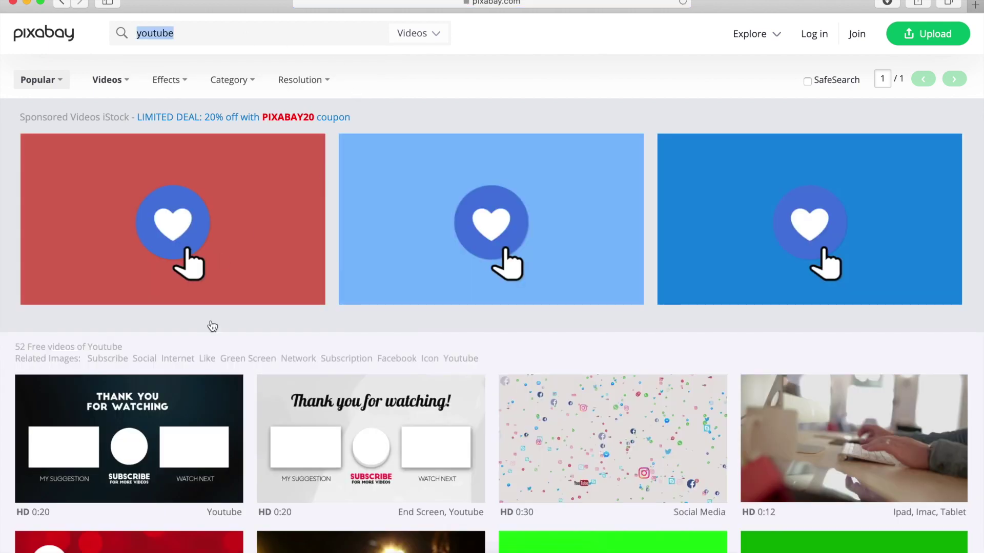
scroll(211, 349, down, 3)
scroll(213, 369, up, 3)
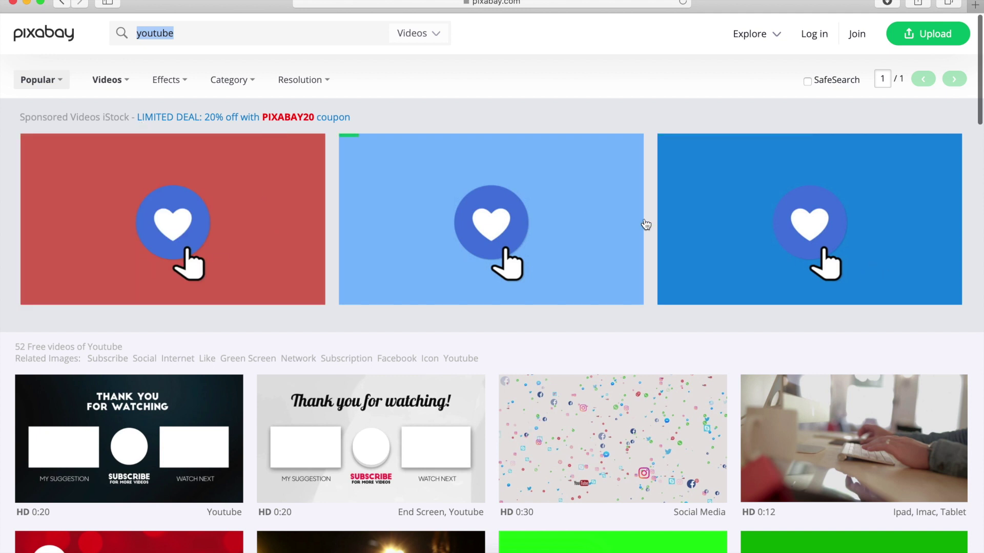
scroll(290, 268, down, 2)
scroll(239, 274, down, 3)
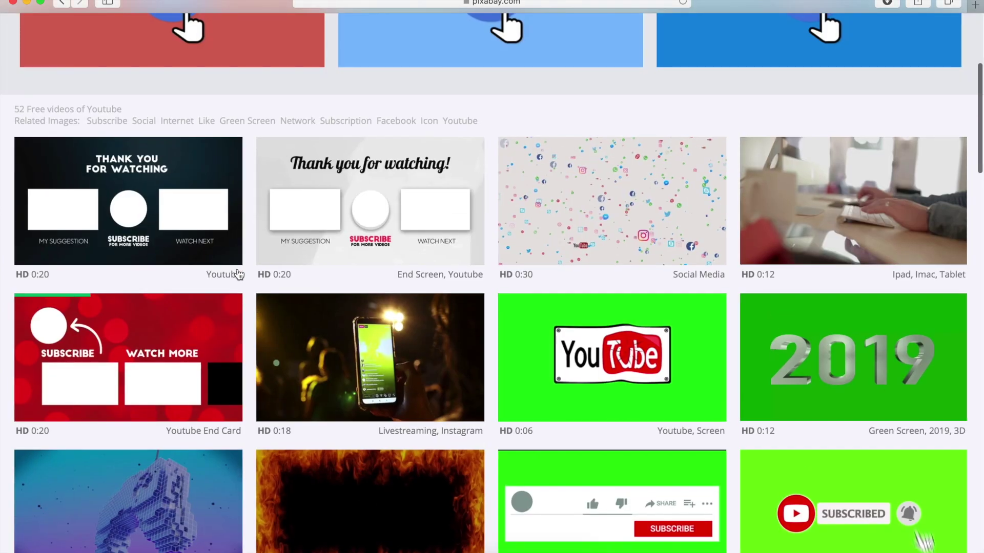
scroll(796, 238, down, 13)
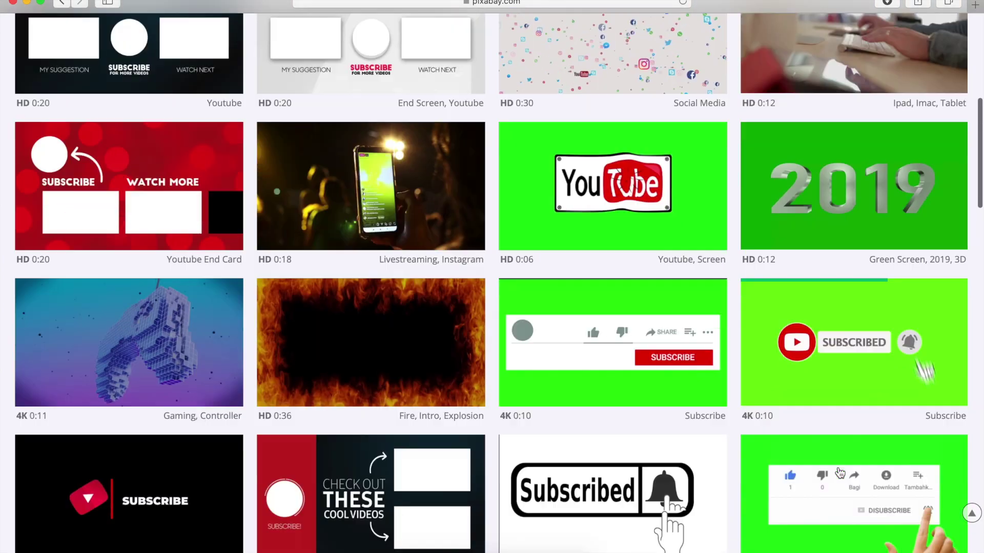
scroll(840, 473, up, 15)
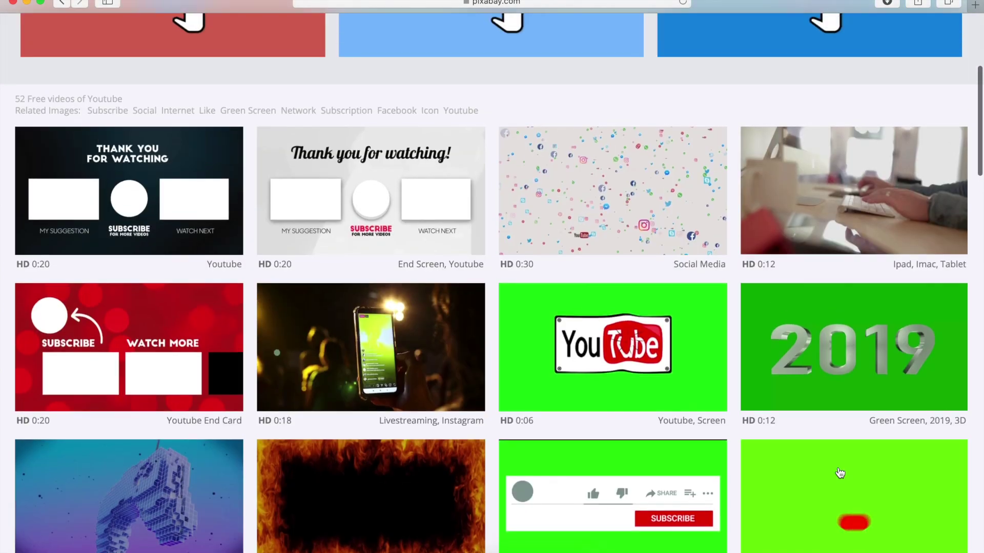
scroll(93, 299, up, 2)
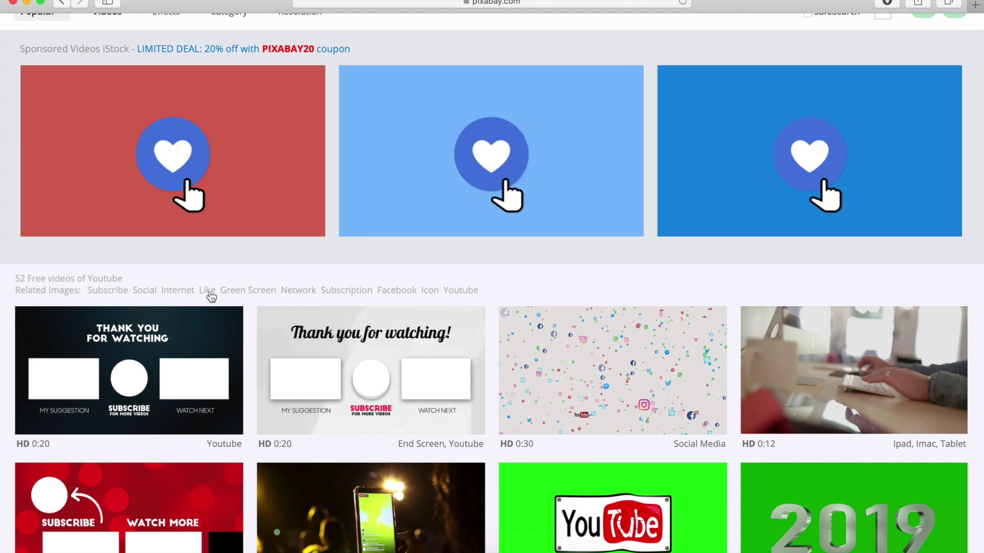
scroll(287, 317, down, 5)
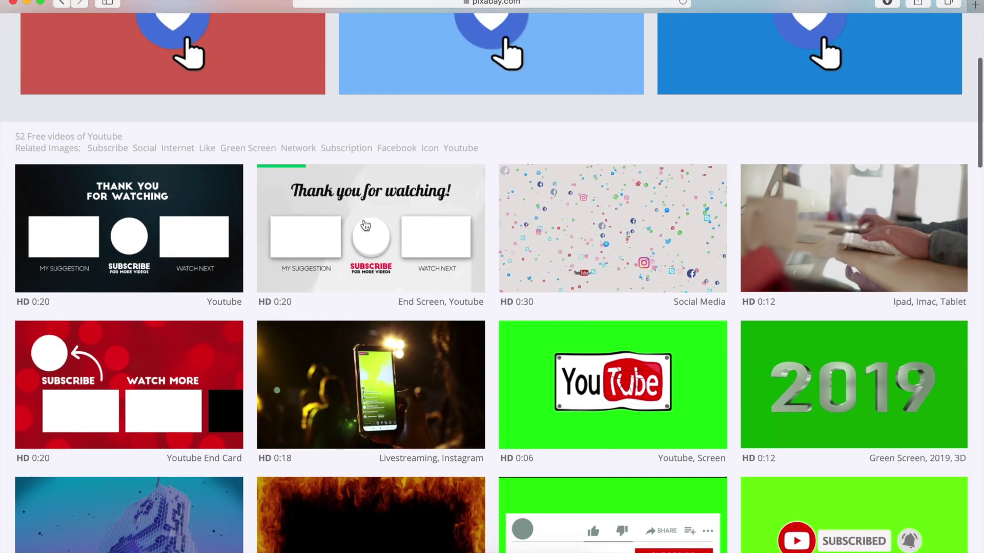
scroll(676, 307, down, 5)
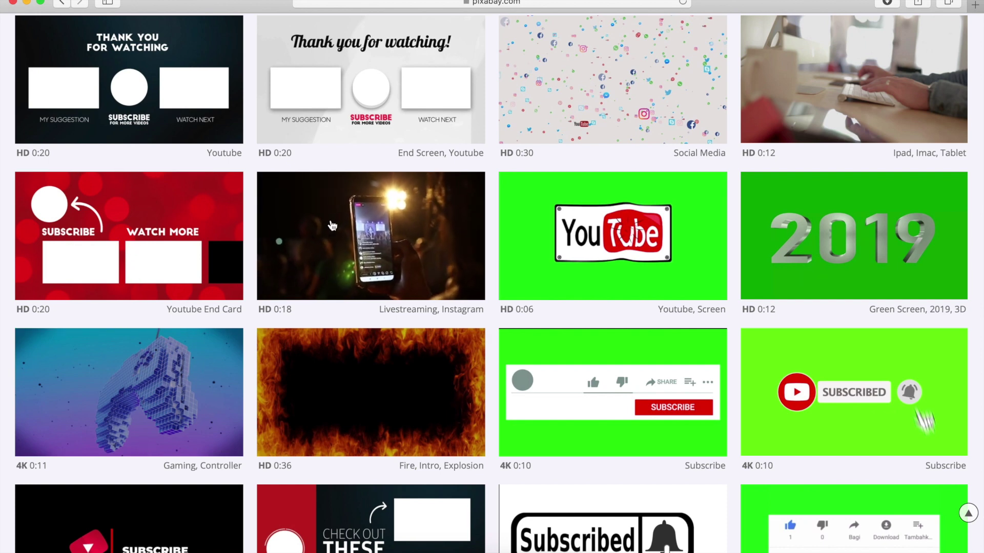
scroll(564, 231, down, 5)
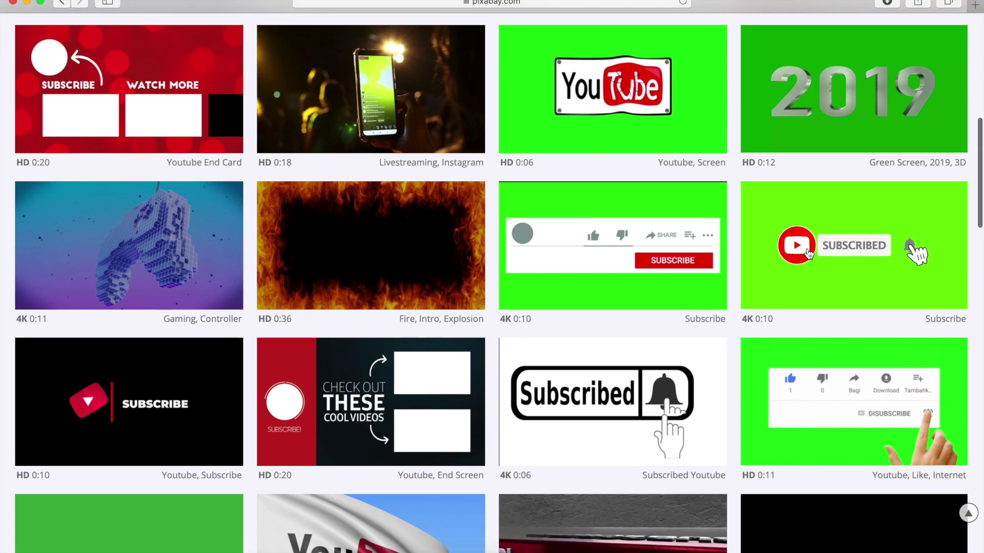
scroll(819, 257, up, 8)
scroll(716, 280, down, 3)
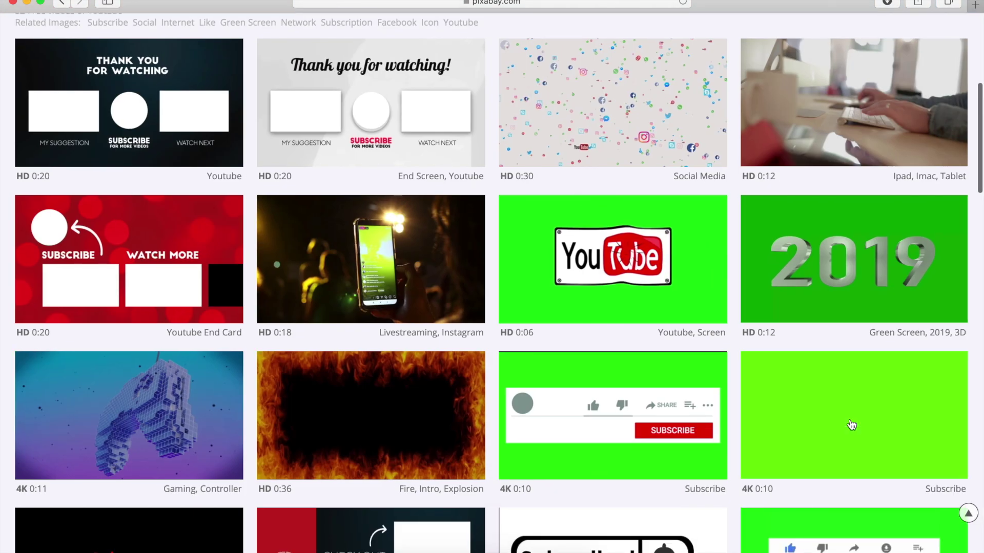
scroll(853, 425, up, 1)
scroll(852, 424, up, 8)
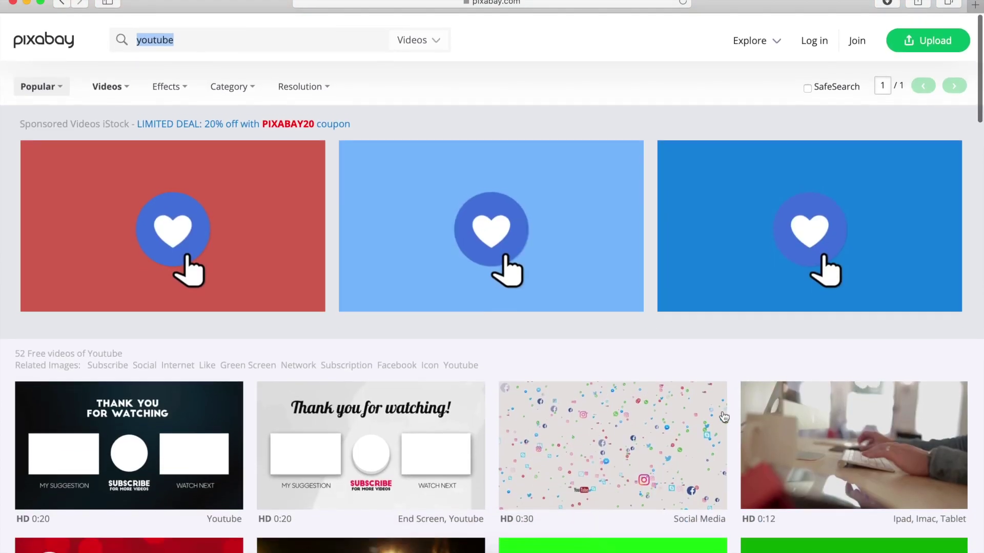
- Search Pixabay videos for 'end screen' and glance at the results
text(e)
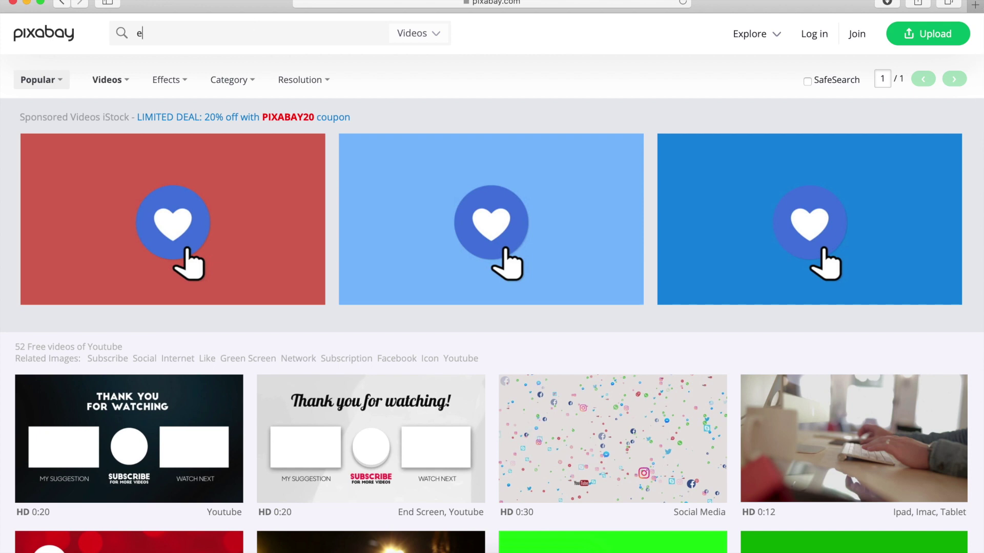
text(nd screen)
key(Return)
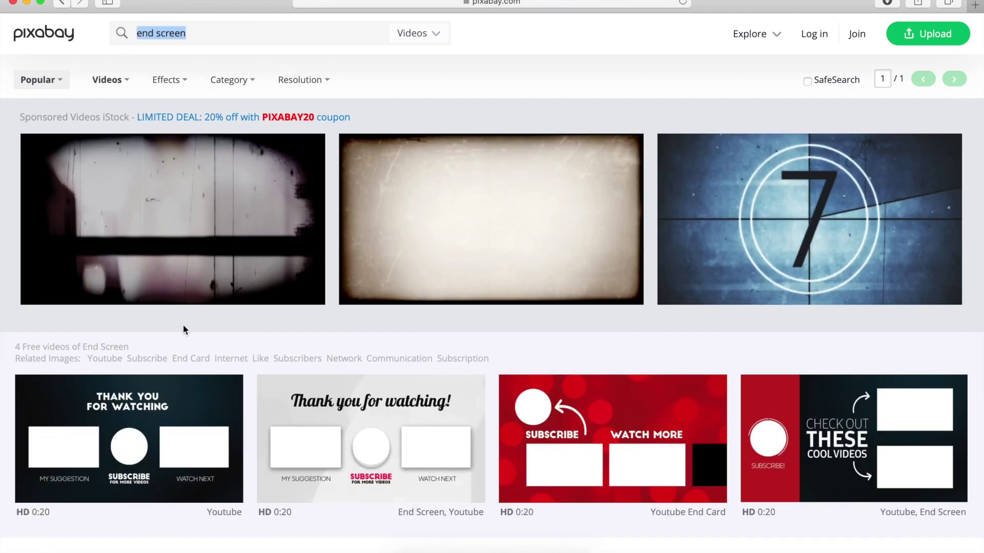
scroll(183, 325, down, 5)
scroll(449, 273, up, 5)
- Pick the 'subscribe button' suggestion and open the Subscribe Button, Green video page
text(subscribe)
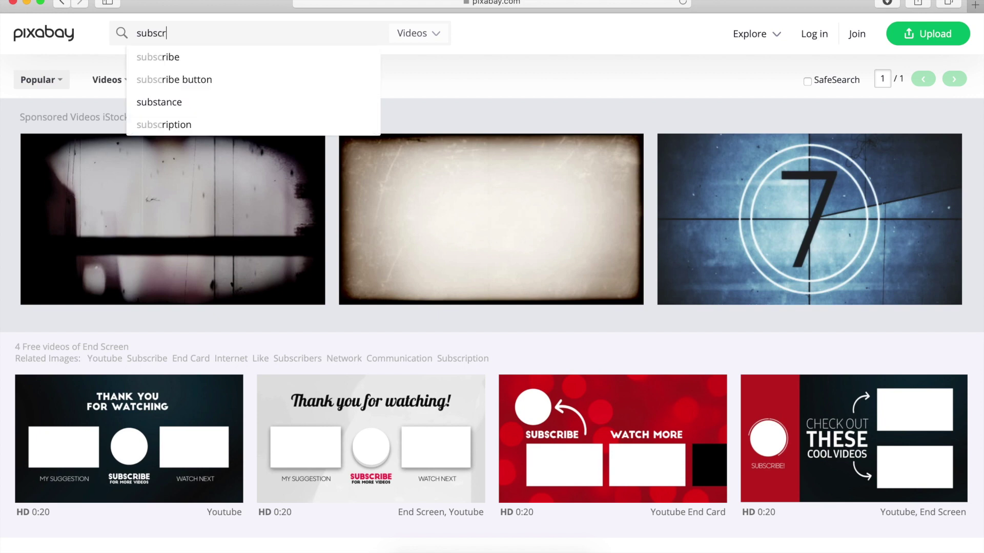
click(238, 78)
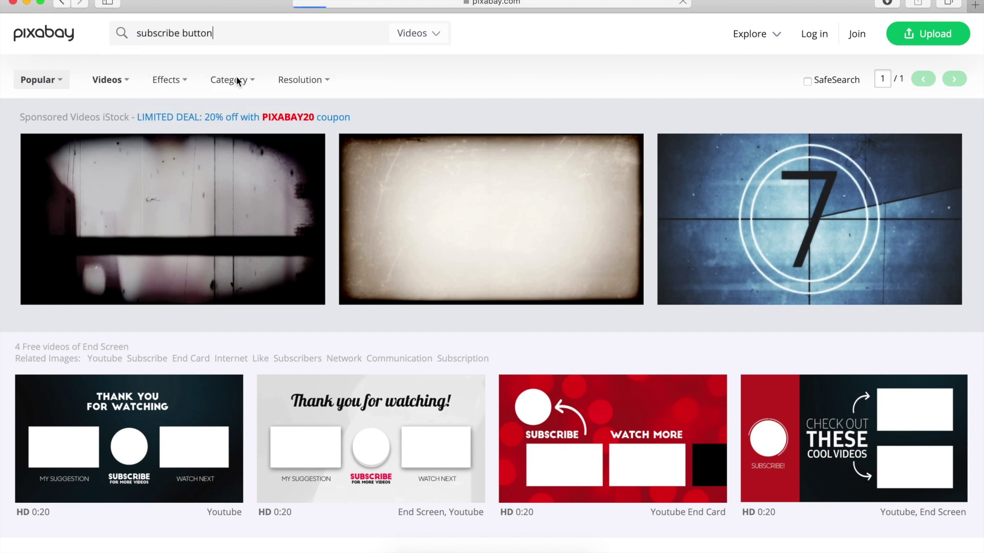
scroll(379, 336, down, 1)
scroll(379, 336, down, 10)
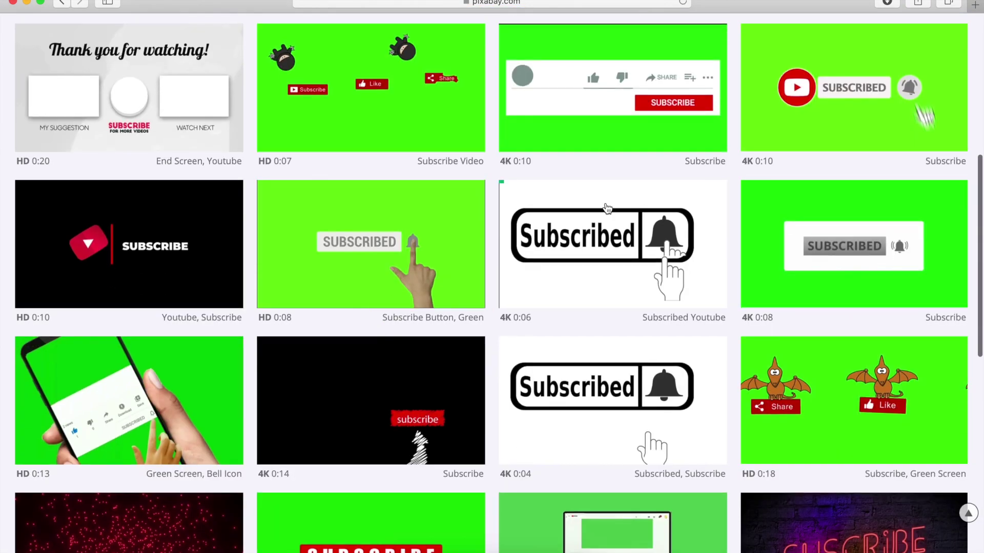
click(356, 268)
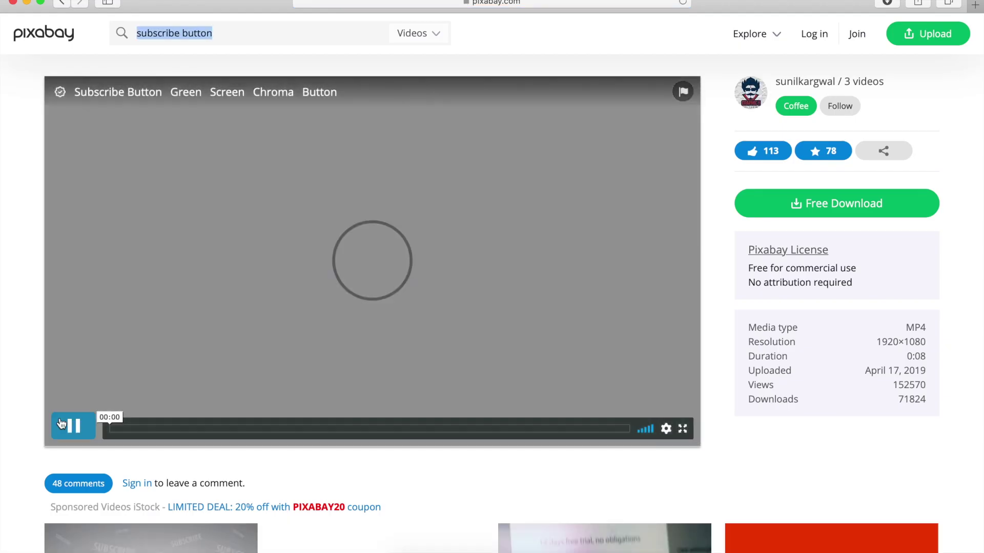
click(73, 429)
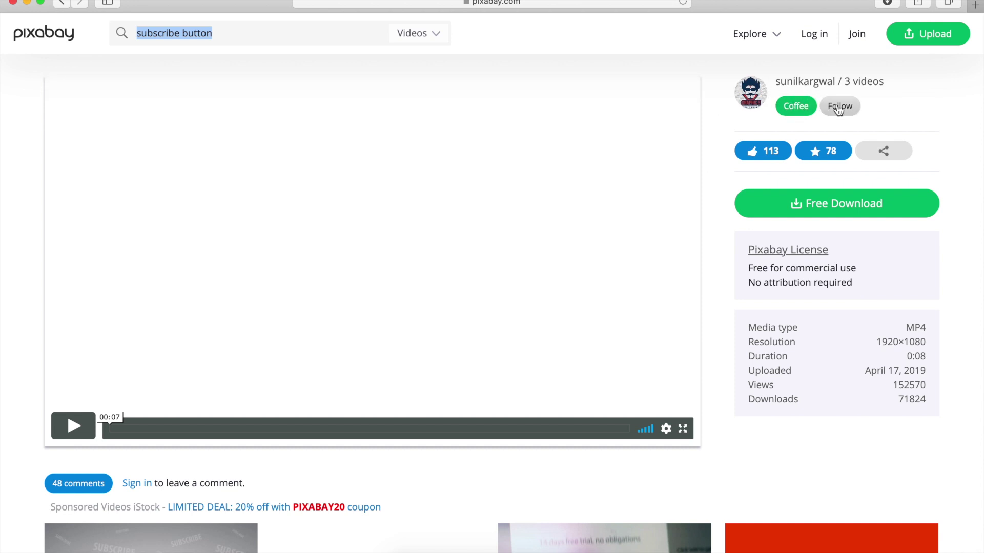
click(434, 218)
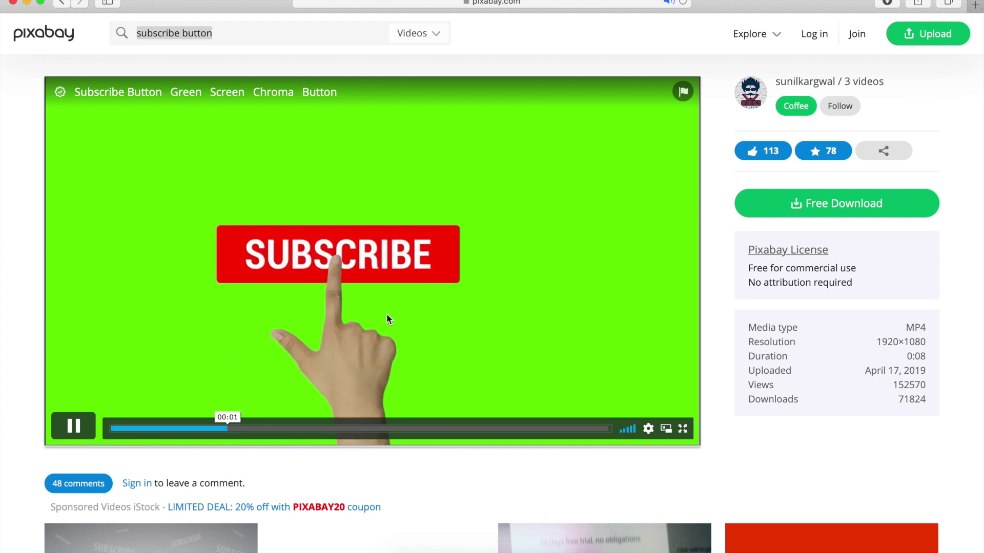
click(193, 244)
click(226, 39)
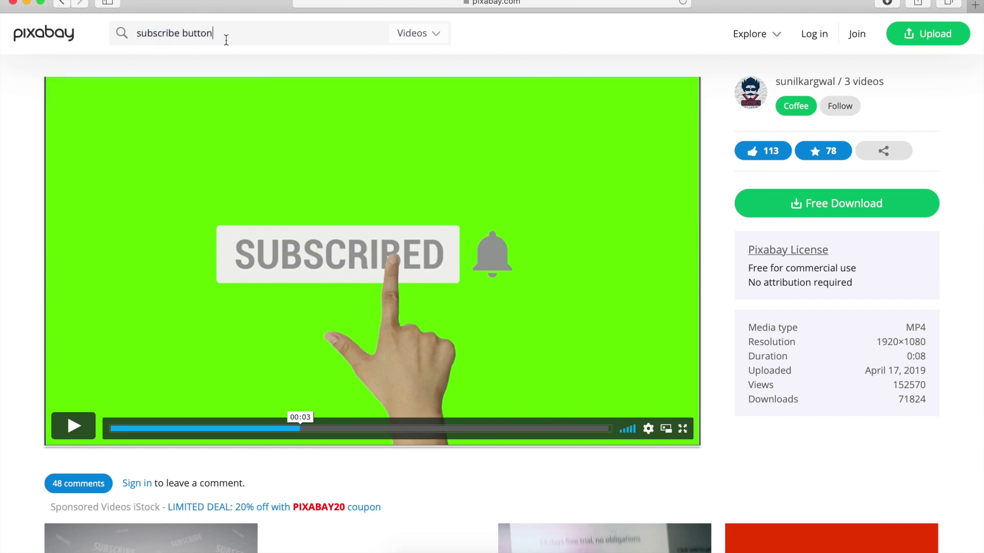
key(Return)
scroll(261, 319, down, 7)
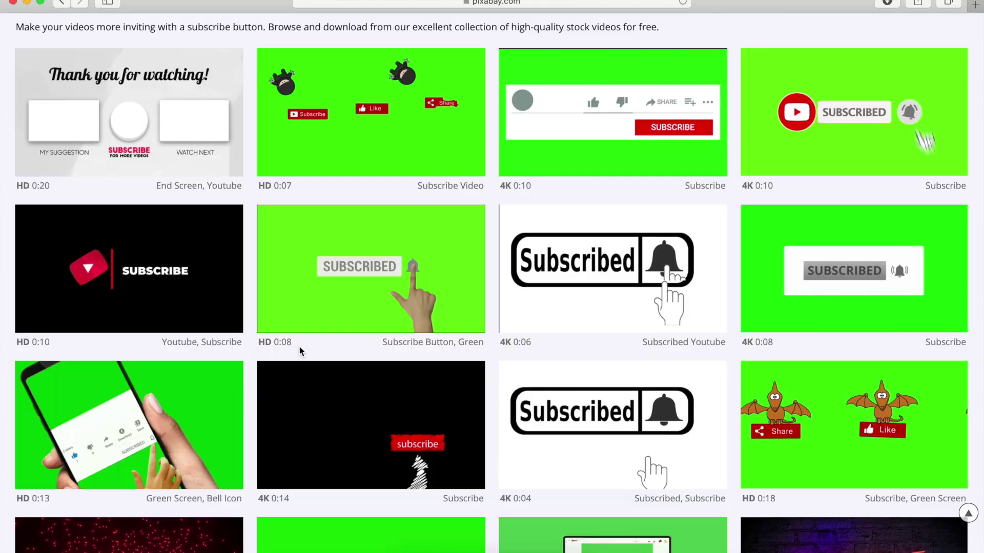
- Scroll the Pixabay results, then switch back to the iMovie My Movie project
scroll(301, 347, up, 7)
scroll(237, 420, down, 5)
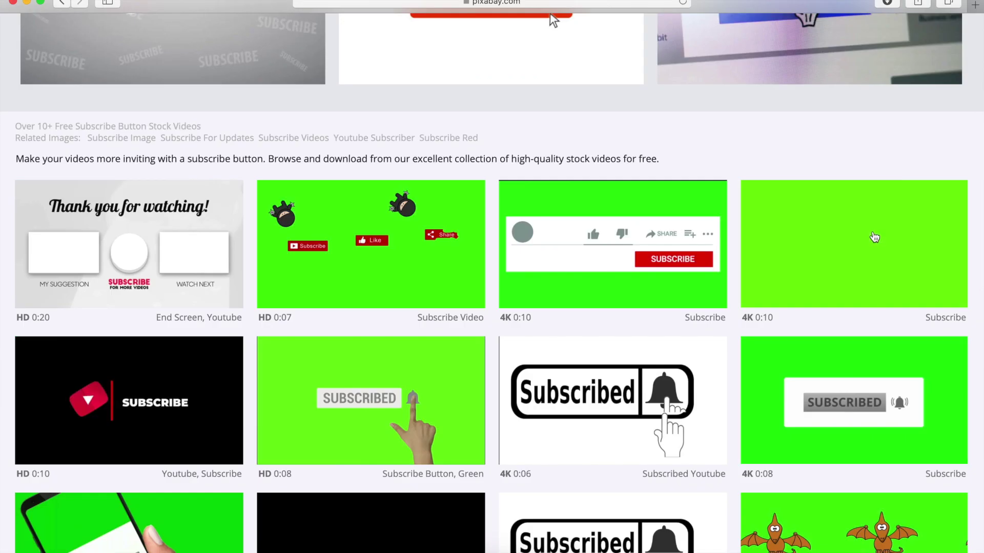
key(ctrl+Left)
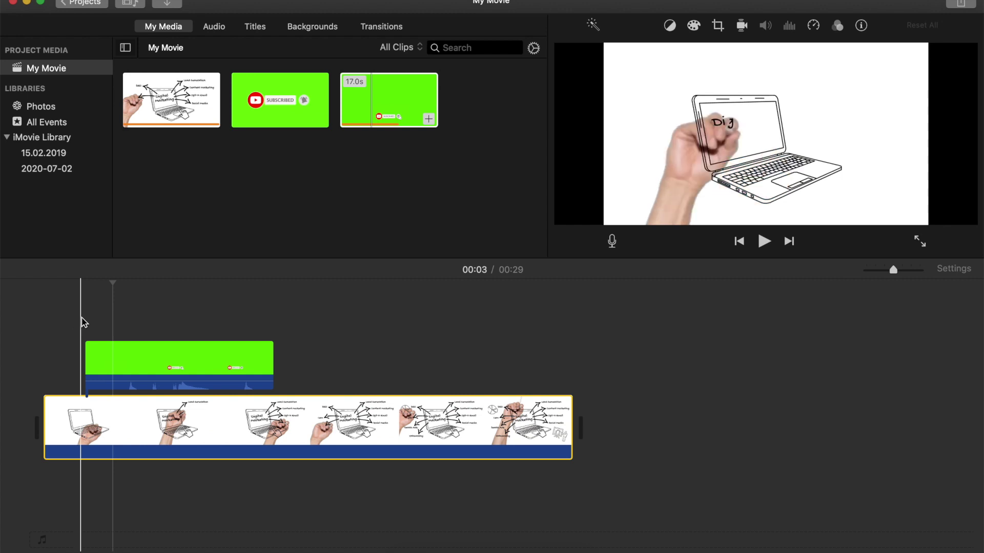
key(space)
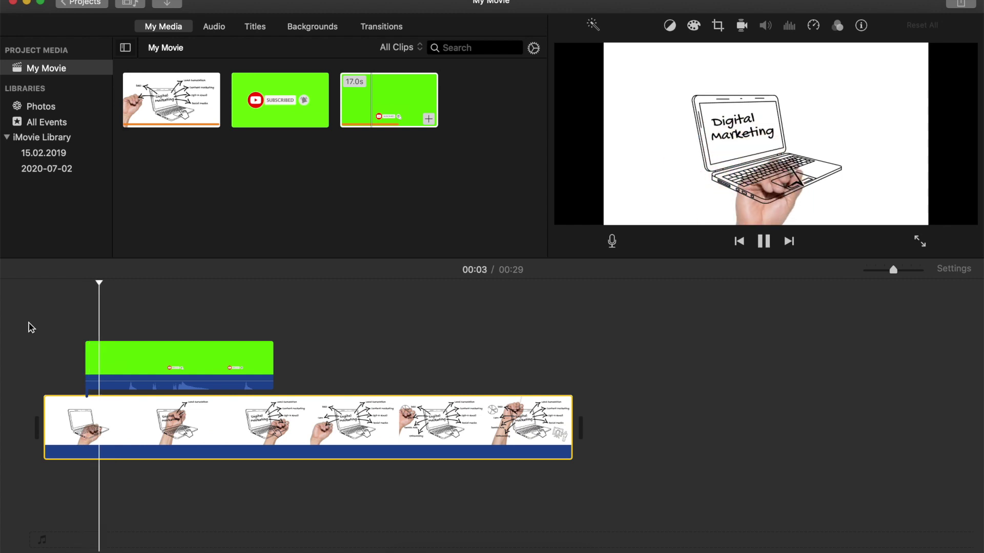